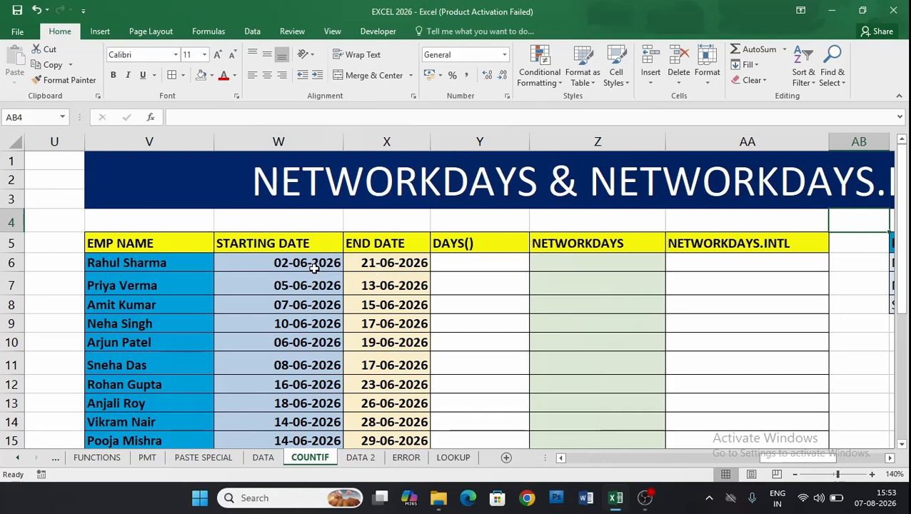
# - Enter =DAYS(X6,W6) in Y6 to count the days between the first employee's starting and end dates
pyautogui.click(459, 263)
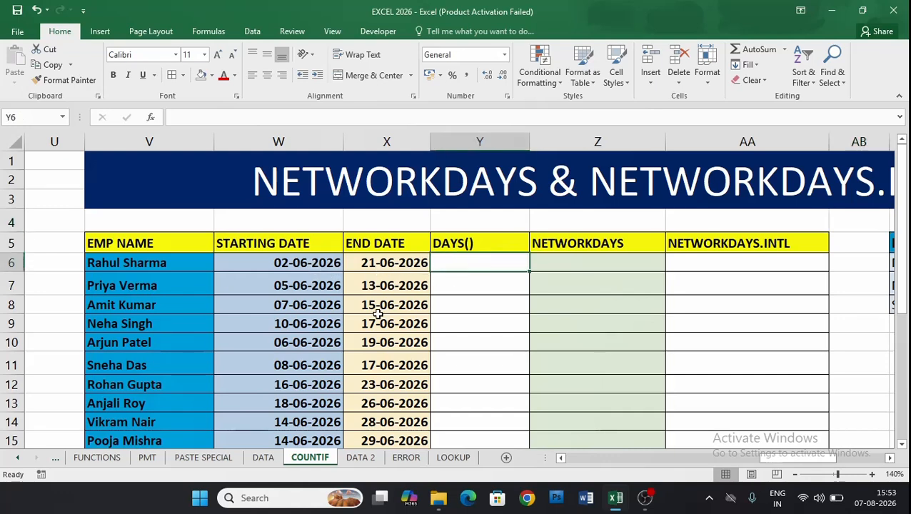
pyautogui.click(268, 267)
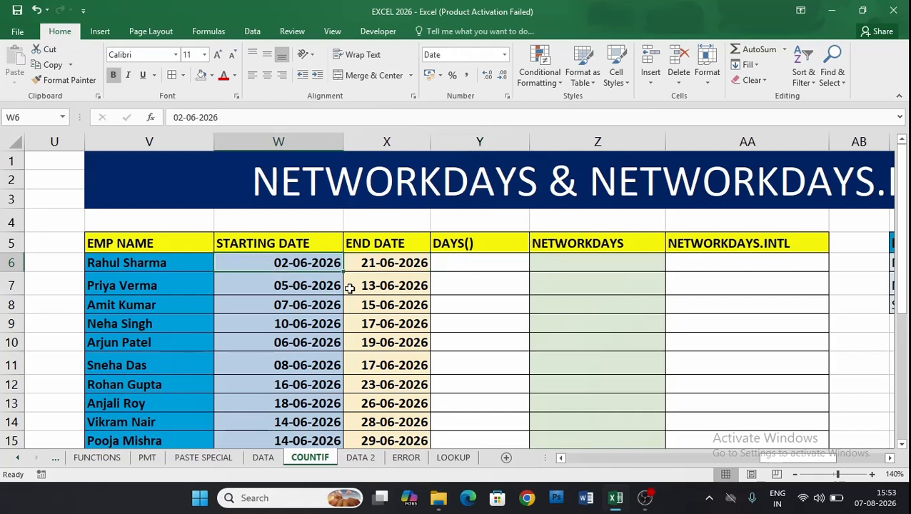
pyautogui.click(380, 264)
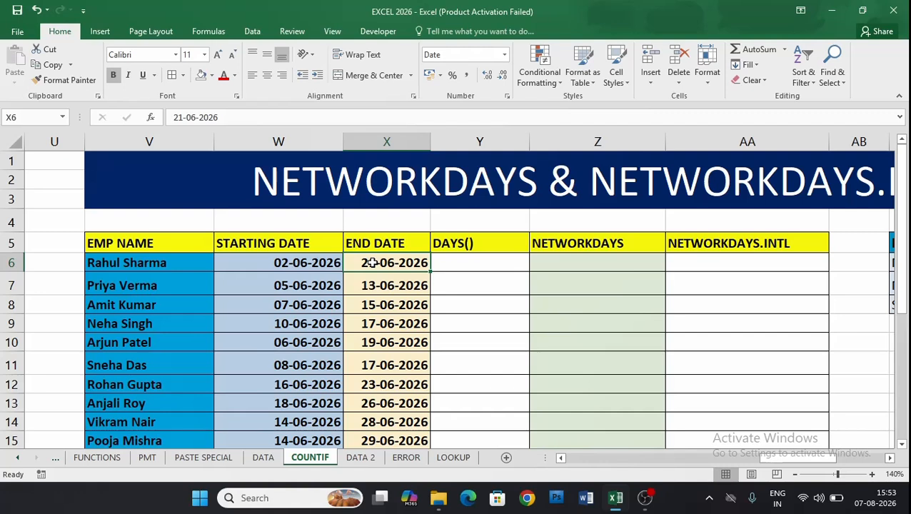
pyautogui.click(464, 264)
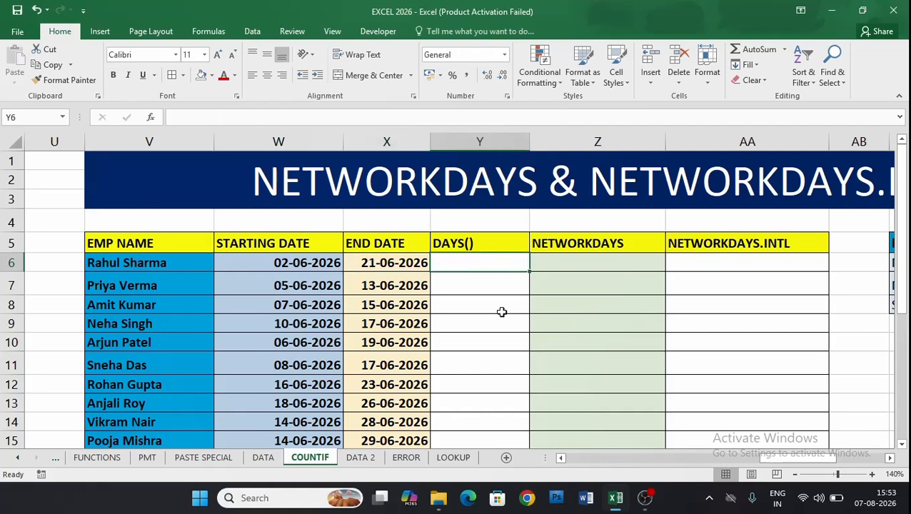
pyautogui.write('=')
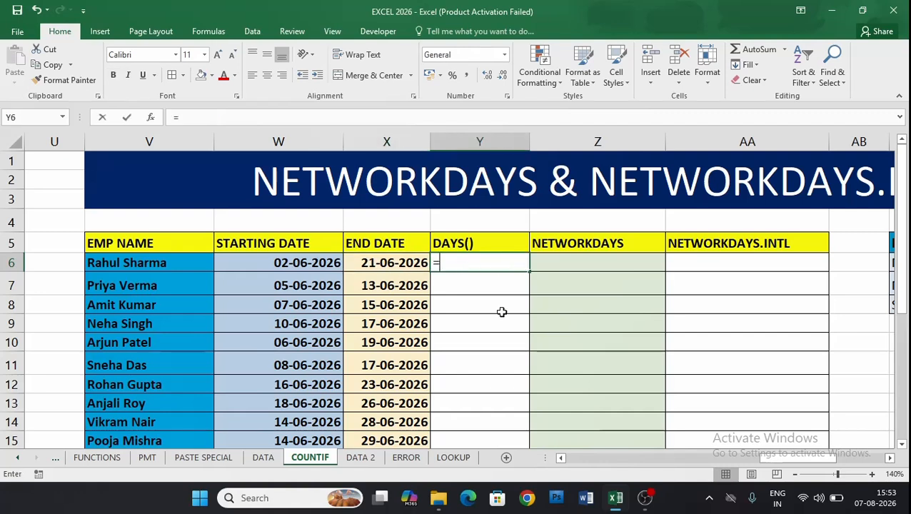
pyautogui.write('DAYS')
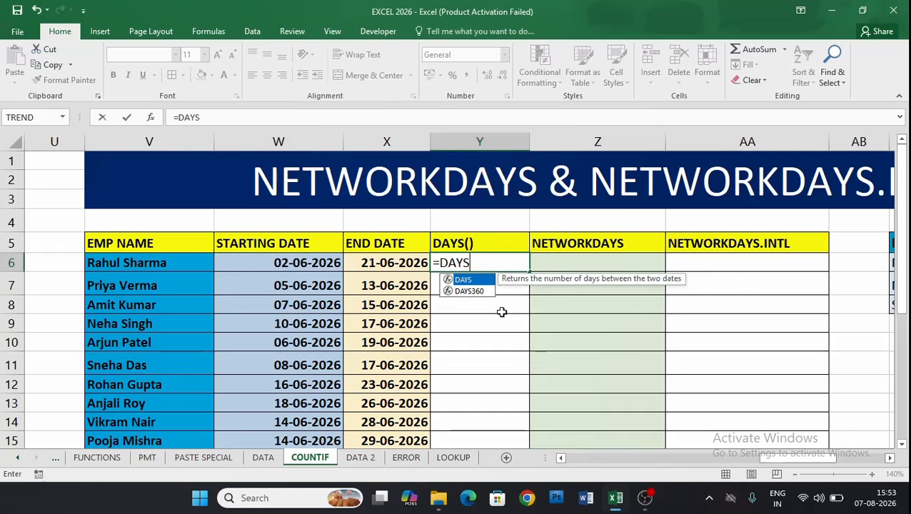
pyautogui.write('(')
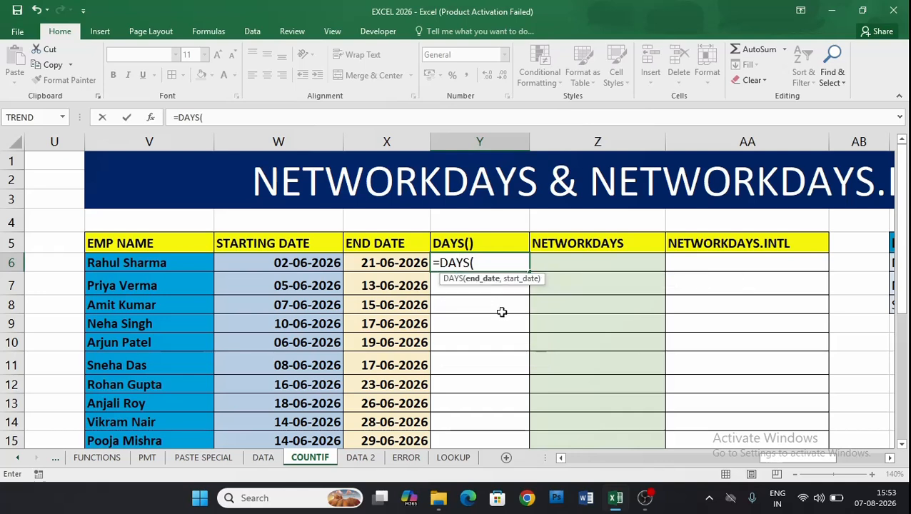
pyautogui.click(392, 266)
pyautogui.write(',')
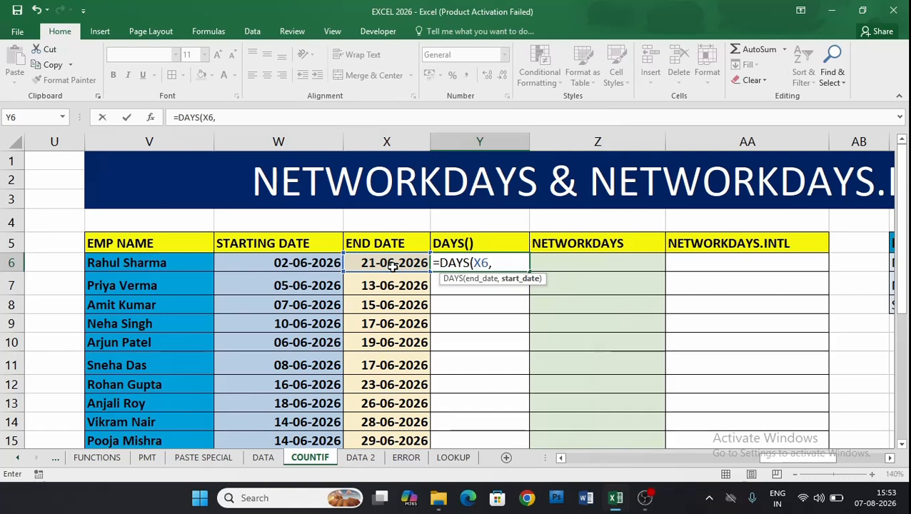
pyautogui.click(312, 263)
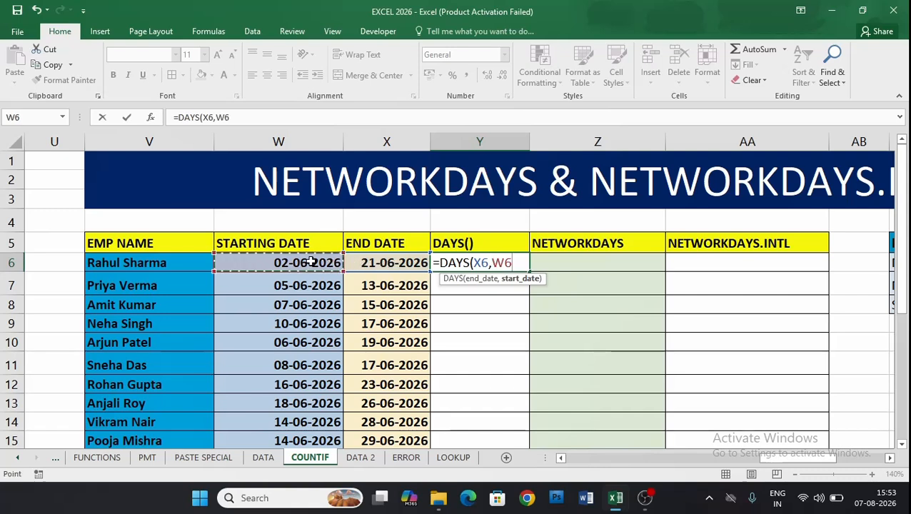
pyautogui.write(')')
pyautogui.press('Return')
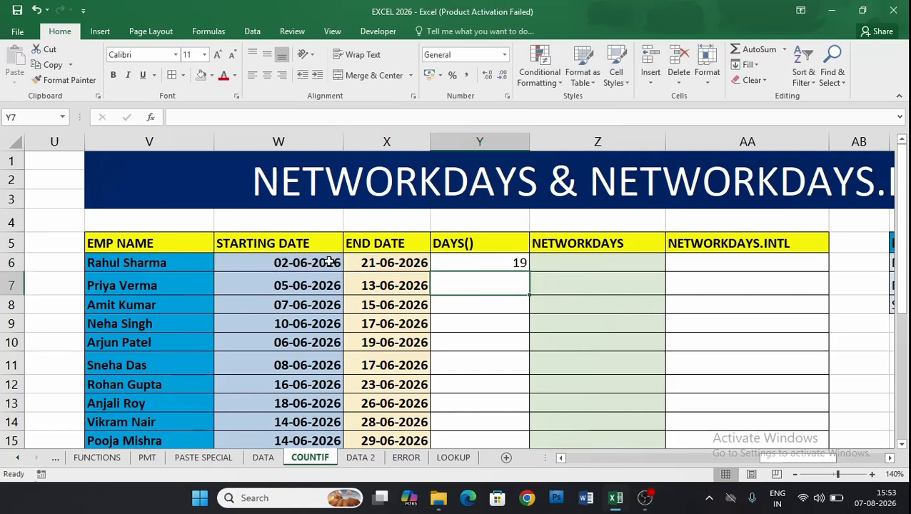
# - Add +1 to the formula in Y6 so it reads =DAYS(X6,W6)+1
pyautogui.click(279, 261)
pyautogui.click(359, 262)
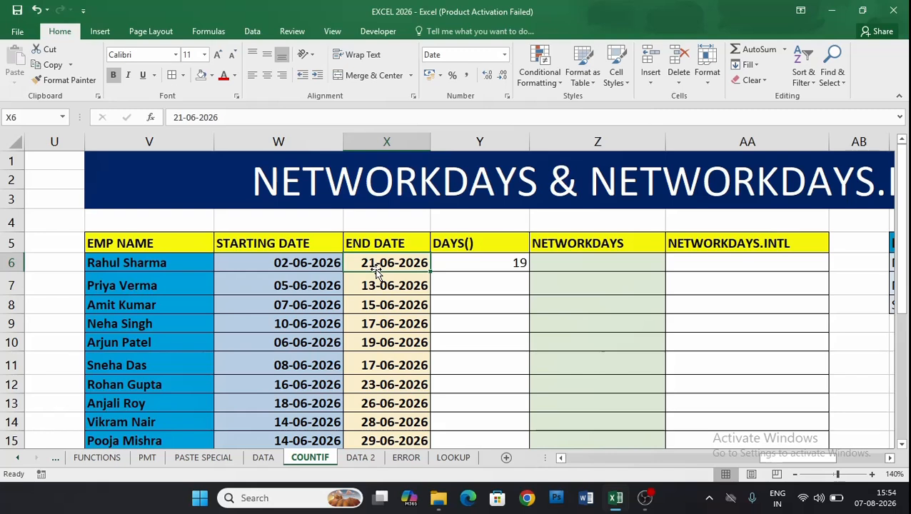
pyautogui.click(478, 260)
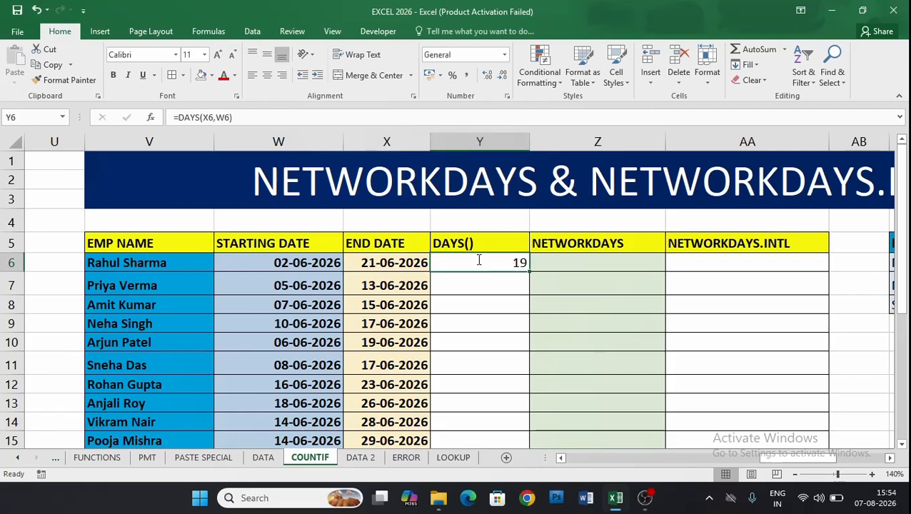
pyautogui.doubleClick(479, 260)
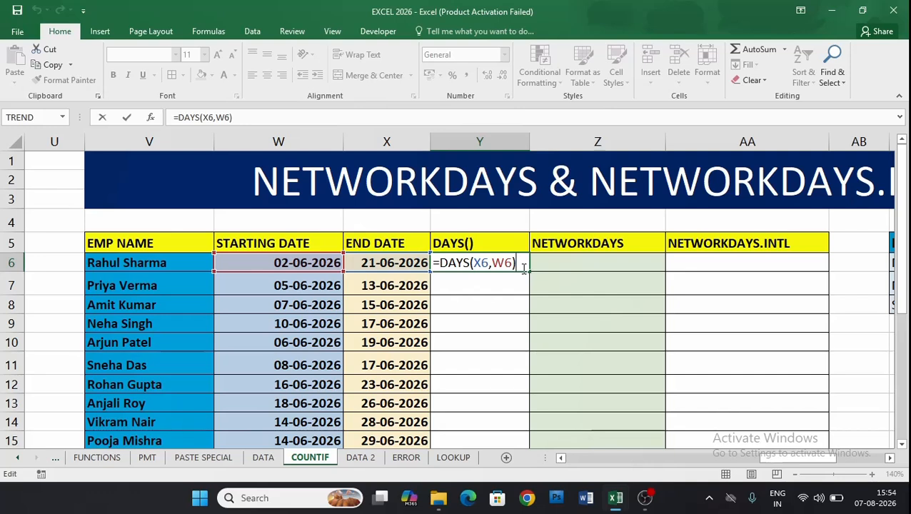
pyautogui.write('+1')
pyautogui.press('Return')
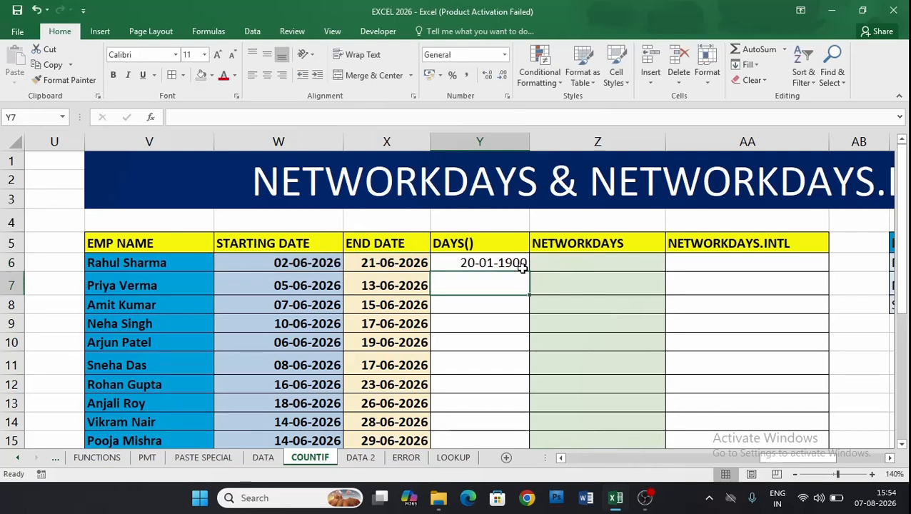
# - Clear the formatting of Y6 and fill its formula down the DAYS() column to Y15
pyautogui.click(504, 262)
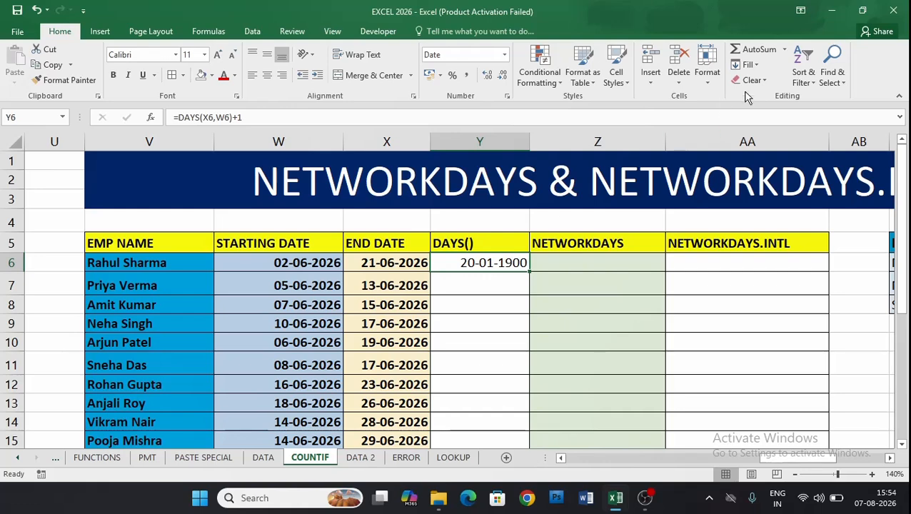
pyautogui.click(768, 84)
pyautogui.click(777, 112)
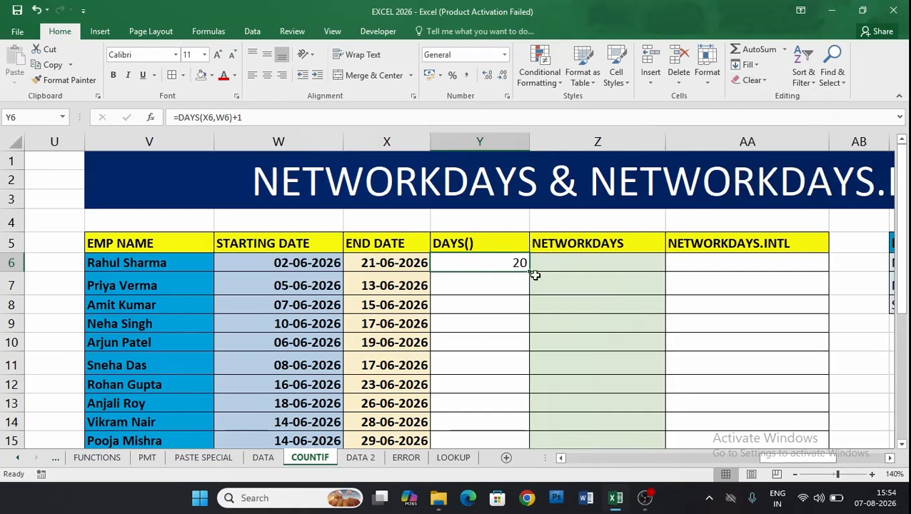
pyautogui.moveTo(529, 270); pyautogui.dragTo(522, 410)
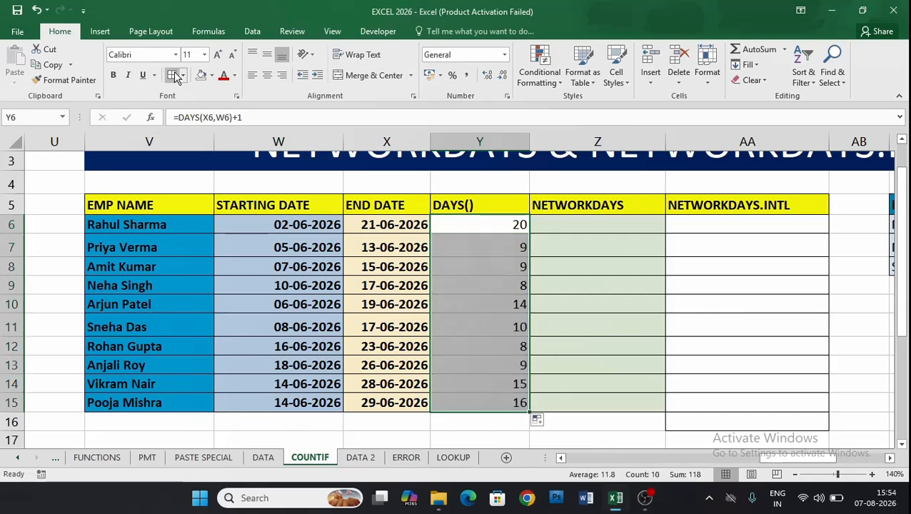
# - Enter =NETWORKDAYS(W6,X6) in Z6 to count the first employee's working days without weekends
pyautogui.click(618, 284)
pyautogui.press('Up')
pyautogui.press('Up')
pyautogui.press('Up')
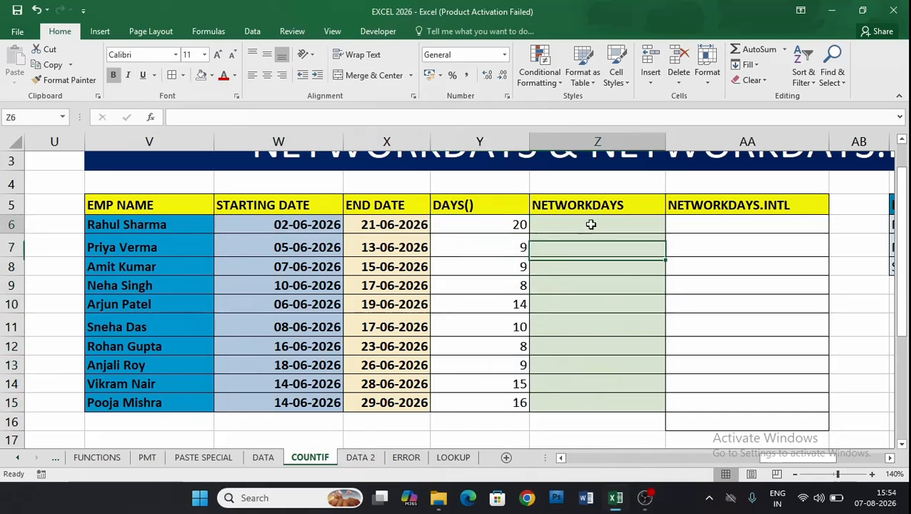
pyautogui.moveTo(900, 249); pyautogui.dragTo(901, 233)
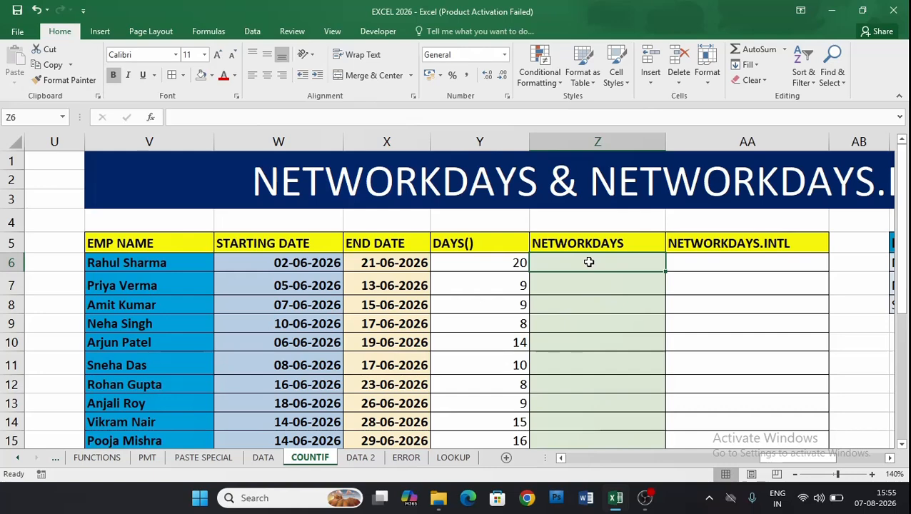
pyautogui.write('=')
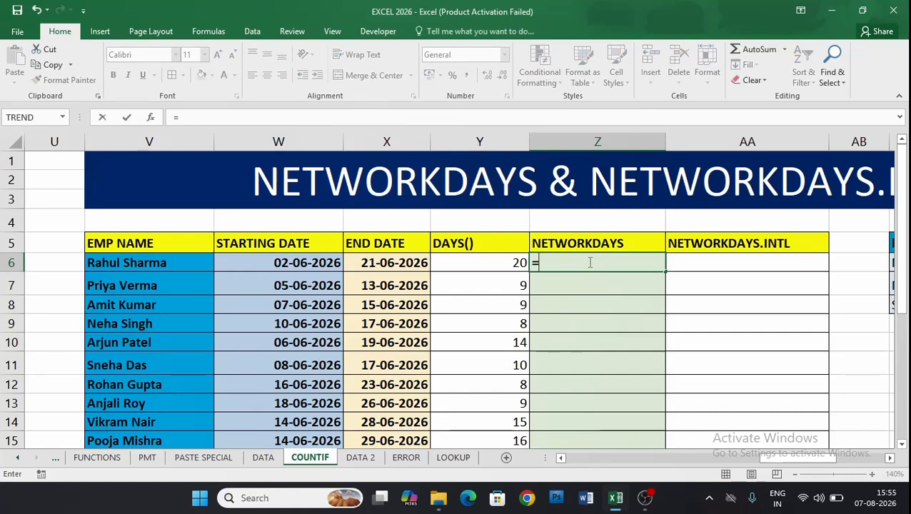
pyautogui.write('NET')
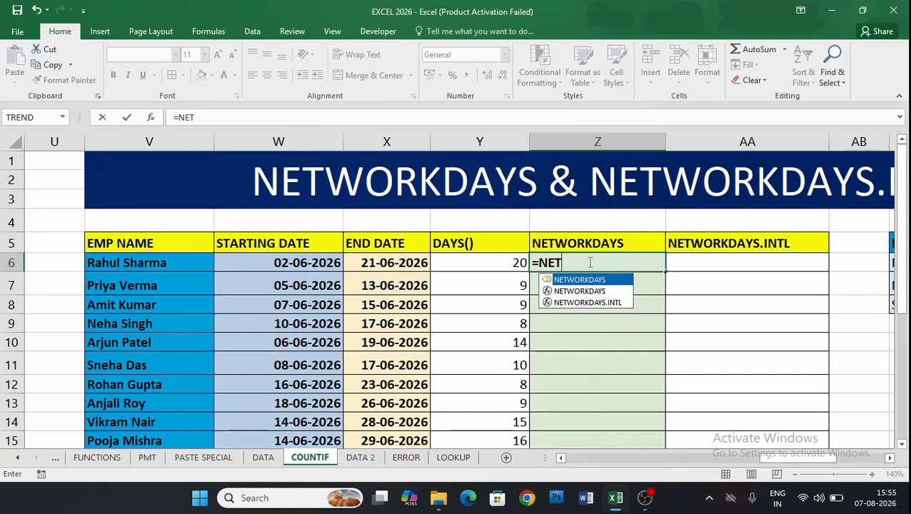
pyautogui.write('WORKDAYS')
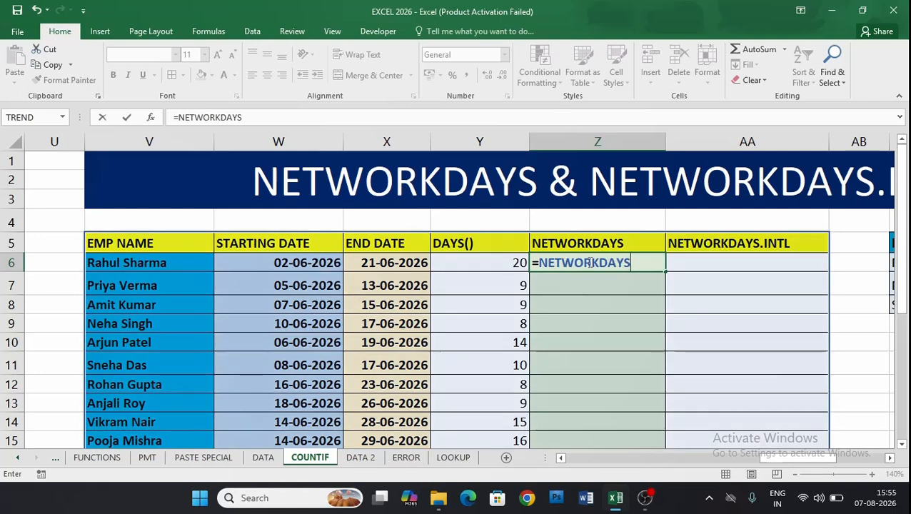
pyautogui.write('(')
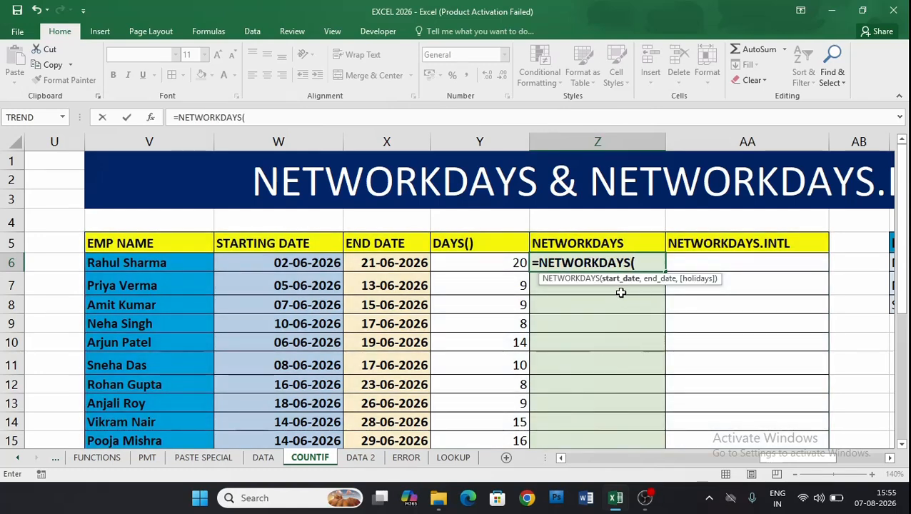
pyautogui.click(302, 263)
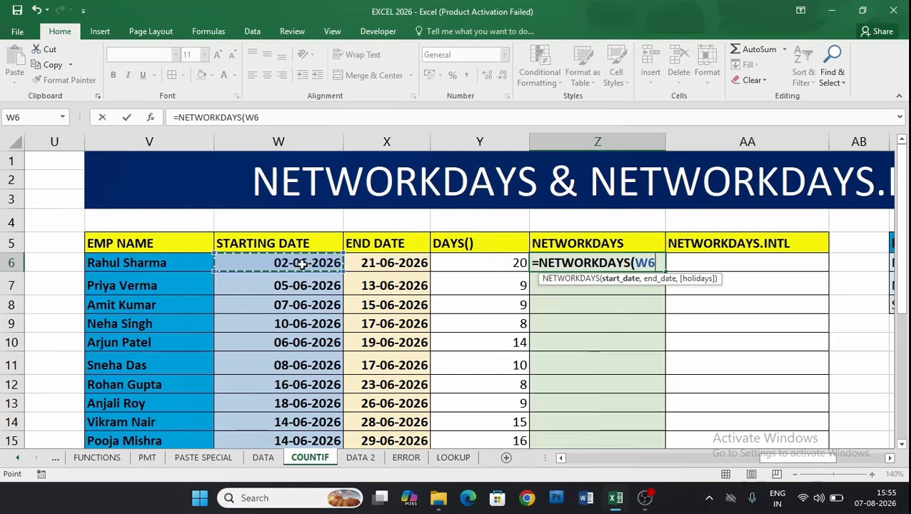
pyautogui.write(',')
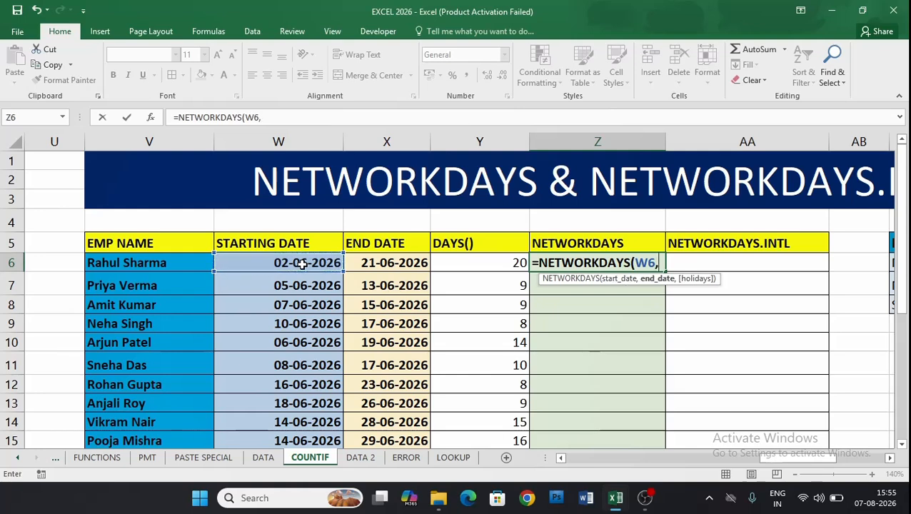
pyautogui.click(388, 263)
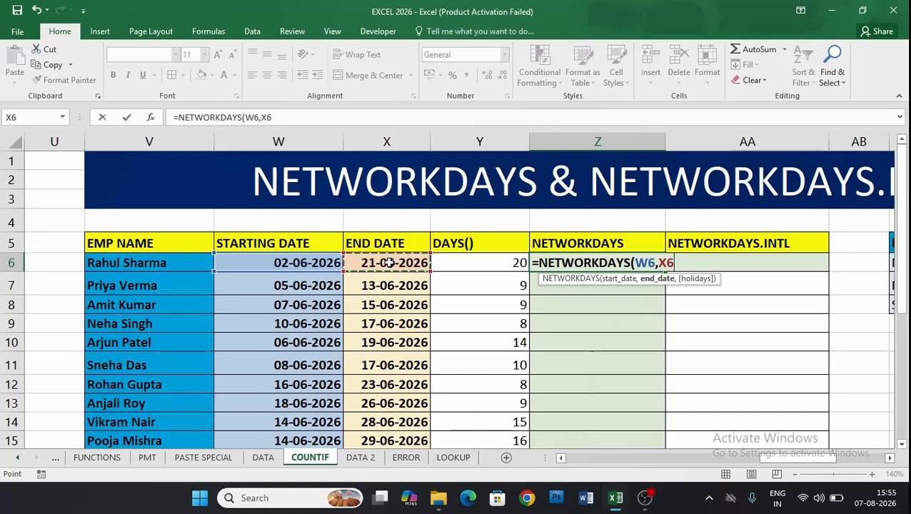
pyautogui.write(')')
pyautogui.press('Return')
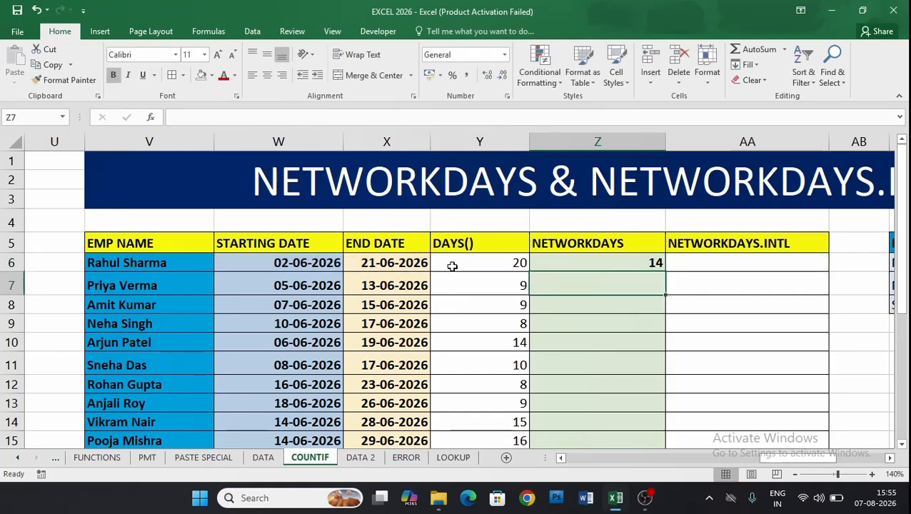
# - Check the NETWORKDAYS formula in Z6 and examine the holiday dates listed in AD6:AD8
pyautogui.click(593, 263)
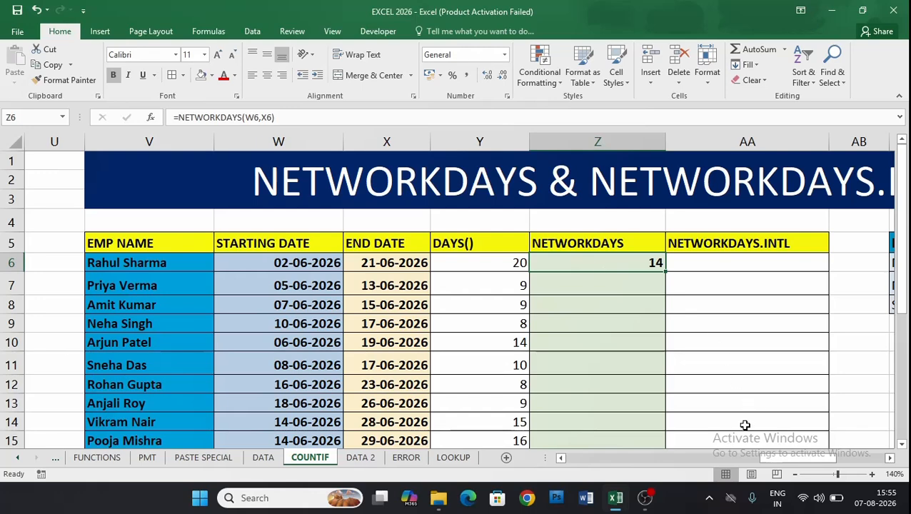
pyautogui.hscroll(3, 817, 461)
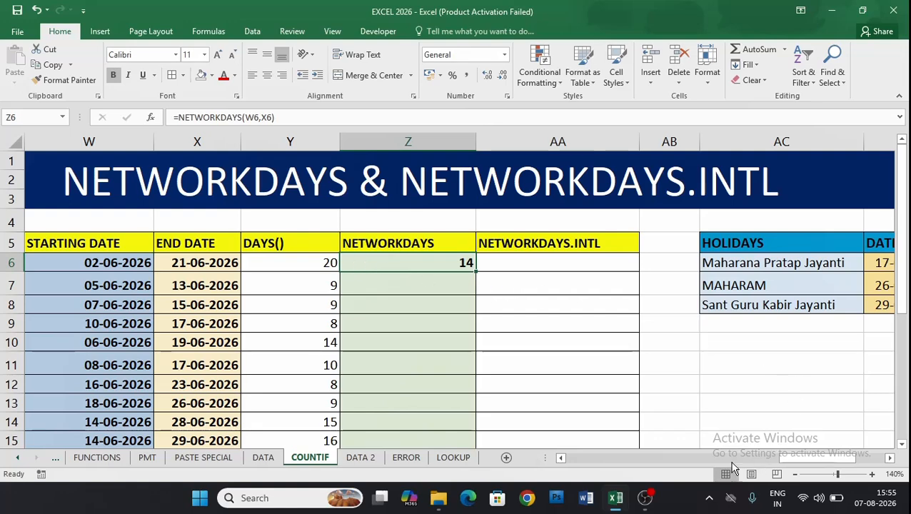
pyautogui.moveTo(825, 458); pyautogui.dragTo(821, 462)
pyautogui.moveTo(766, 263); pyautogui.dragTo(769, 315)
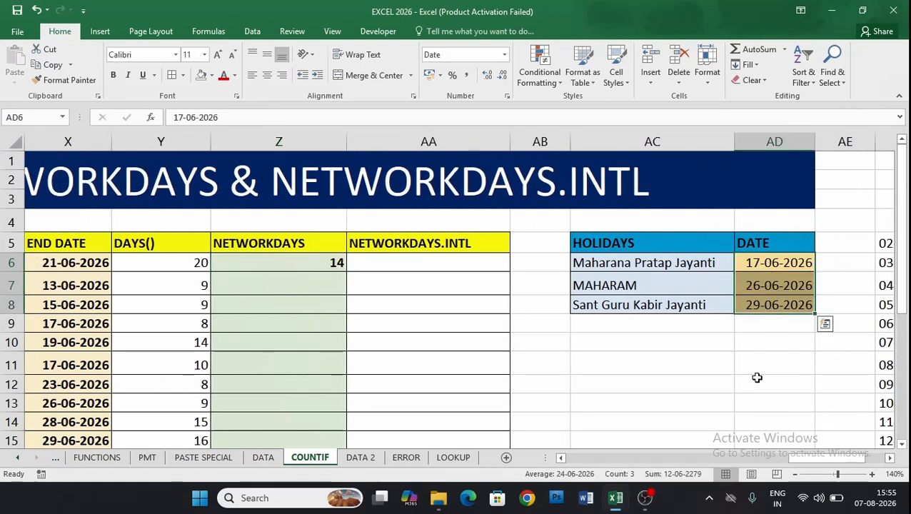
pyautogui.click(773, 305)
pyautogui.click(772, 286)
pyautogui.click(772, 262)
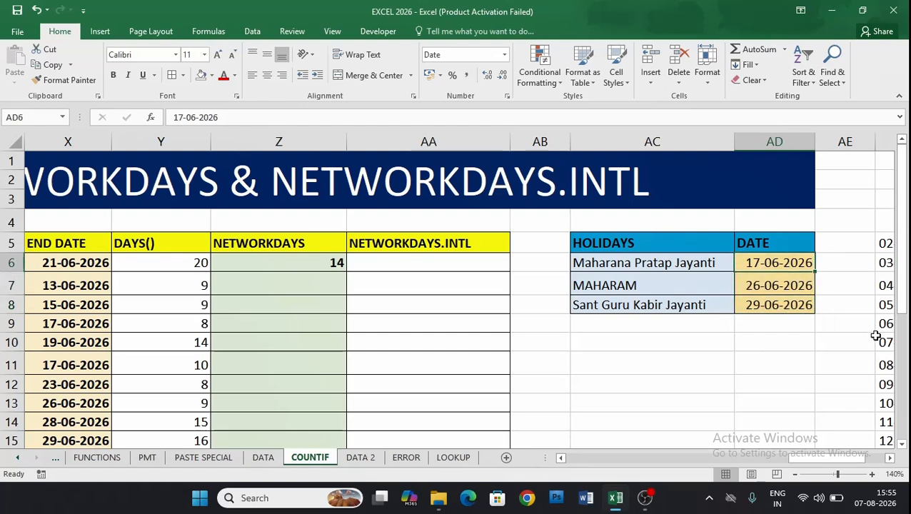
pyautogui.click(747, 364)
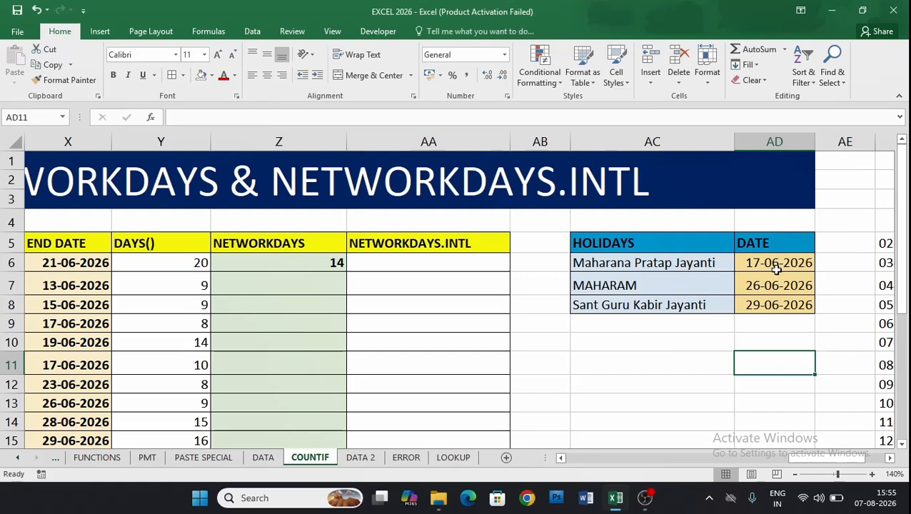
# - Rewrite the formula in Z6 as NETWORKDAYS with W6 as the start date and X6 as the end date
pyautogui.click(312, 264)
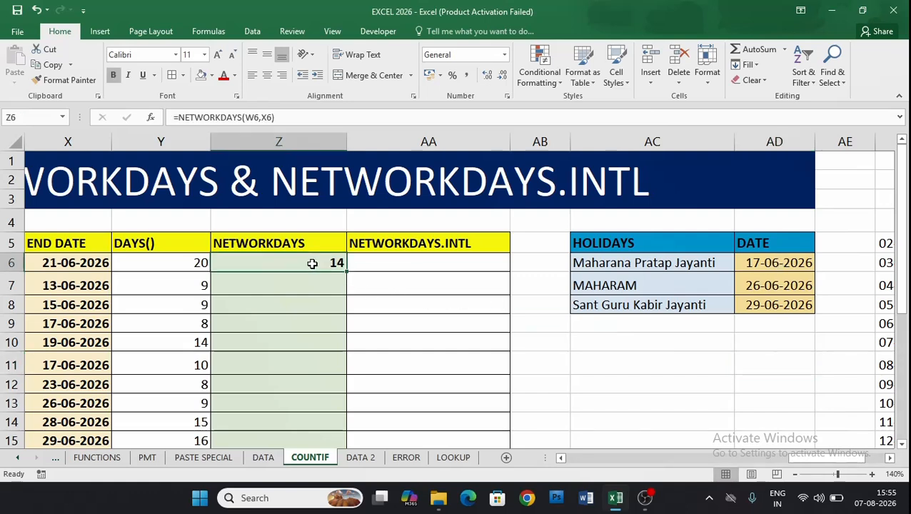
pyautogui.write('=')
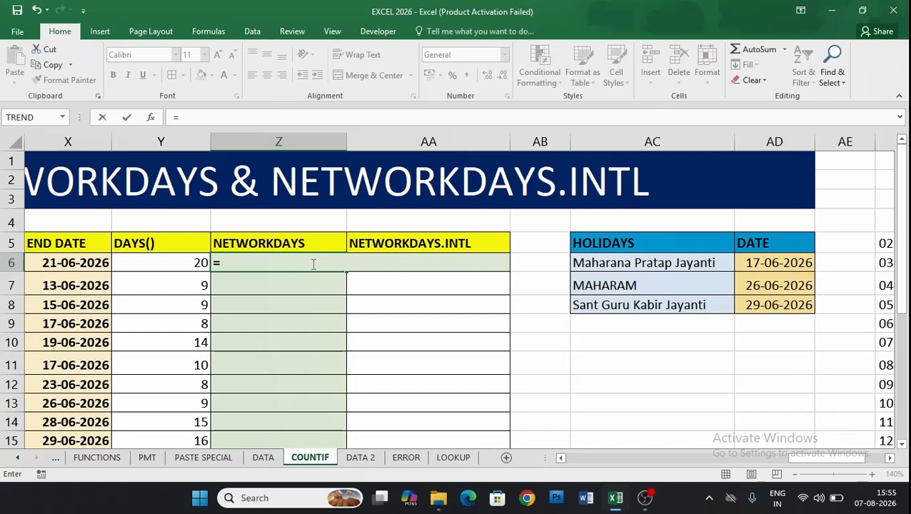
pyautogui.write('=NETWORKDAYS')
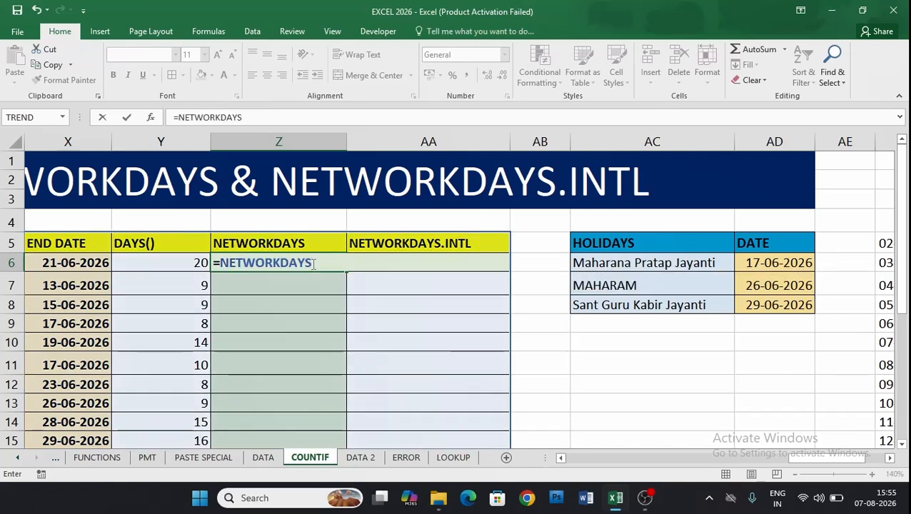
pyautogui.write('(')
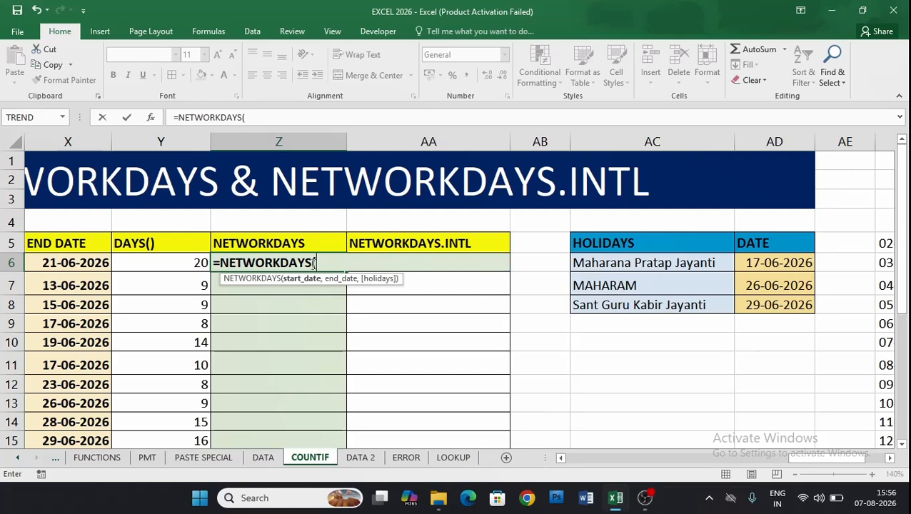
pyautogui.moveTo(789, 455); pyautogui.dragTo(771, 457)
pyautogui.click(72, 262)
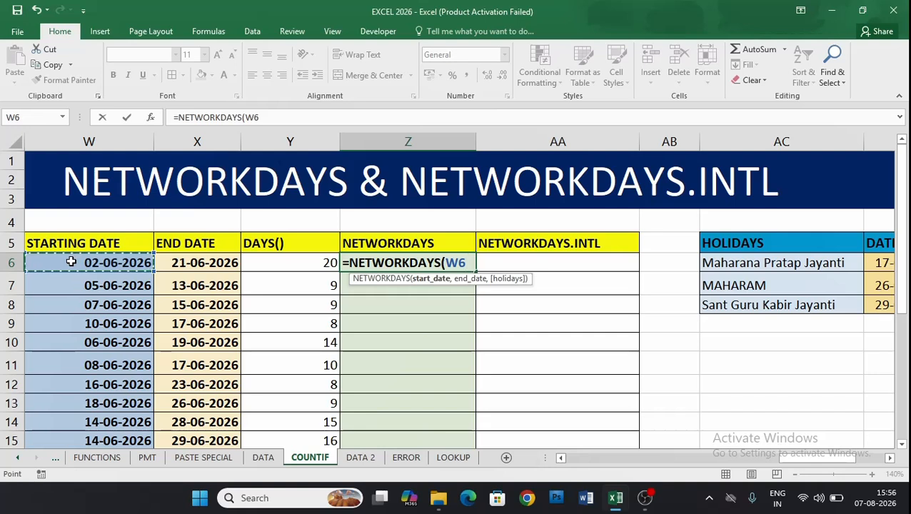
pyautogui.write(',')
pyautogui.click(197, 263)
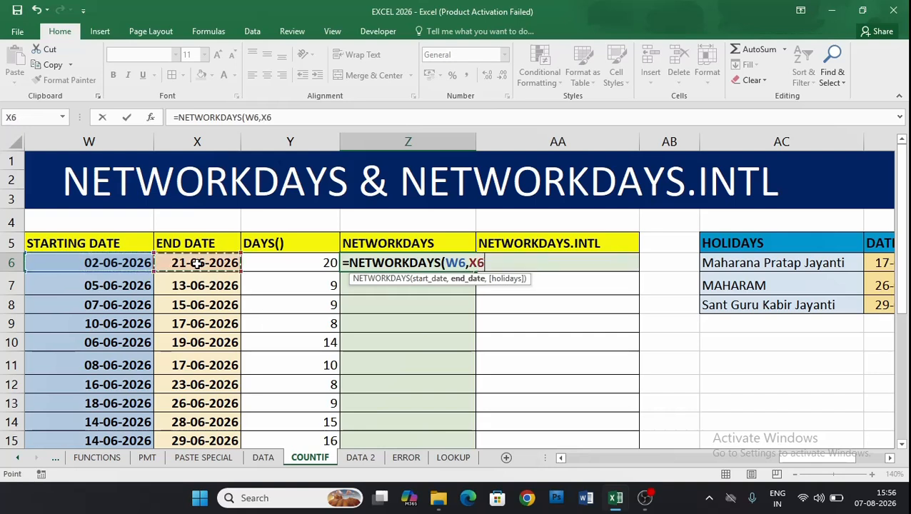
pyautogui.write(',')
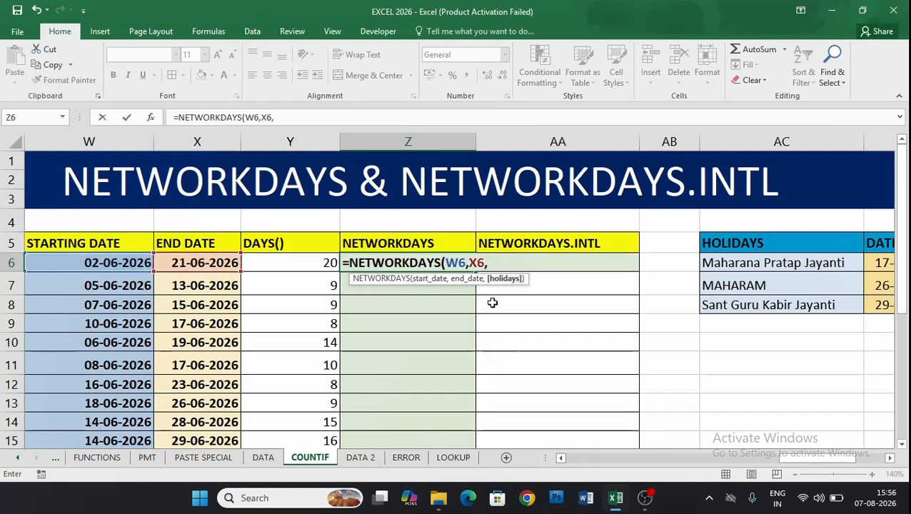
# - Add the holiday dates as the absolute range $AD$6:$AD$8, completing =NETWORKDAYS(W6,X6,$AD$6:$AD$8) in Z6
pyautogui.click(890, 458)
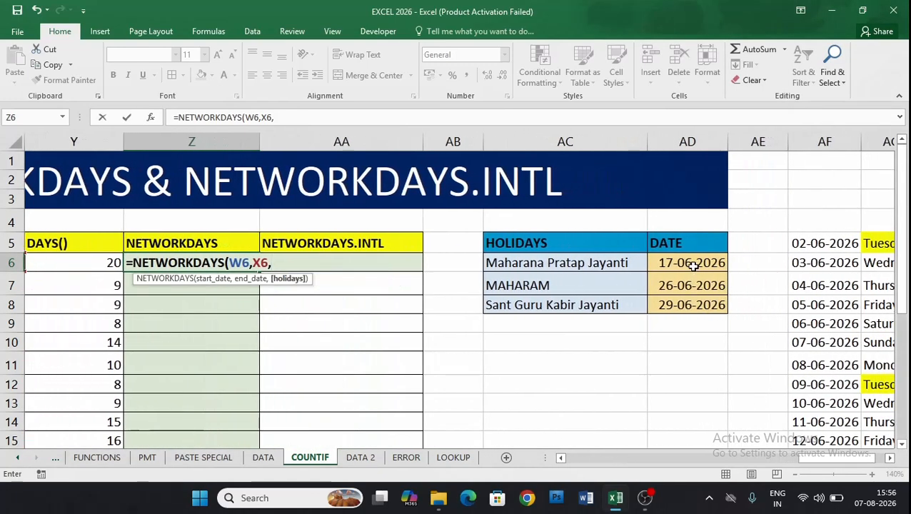
pyautogui.moveTo(698, 262); pyautogui.dragTo(699, 304)
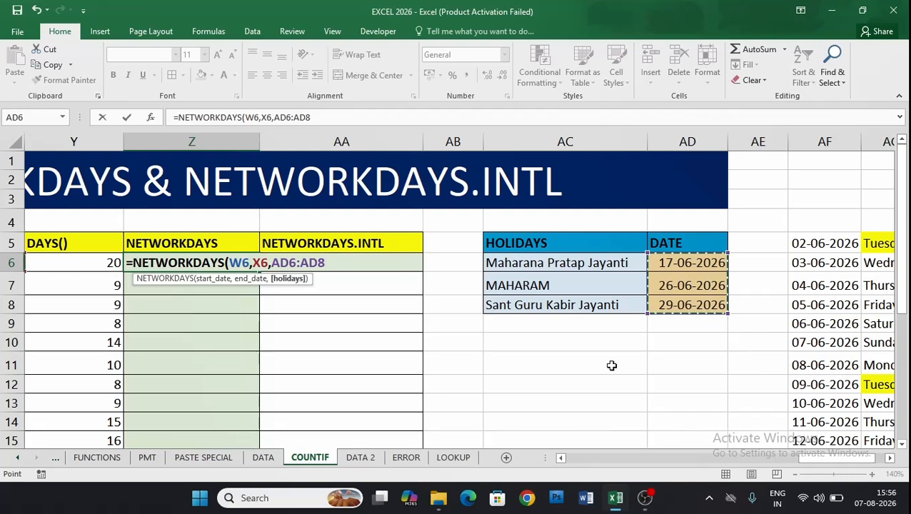
pyautogui.press('F4')
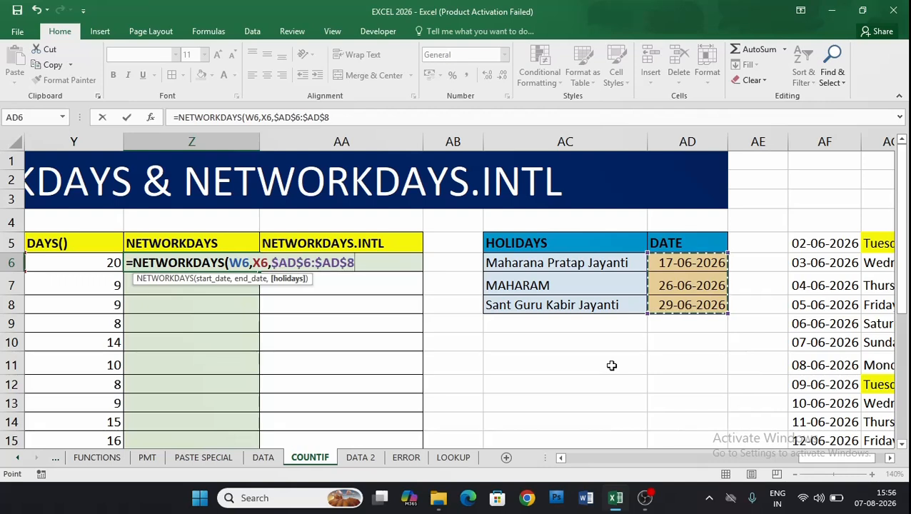
pyautogui.write(')')
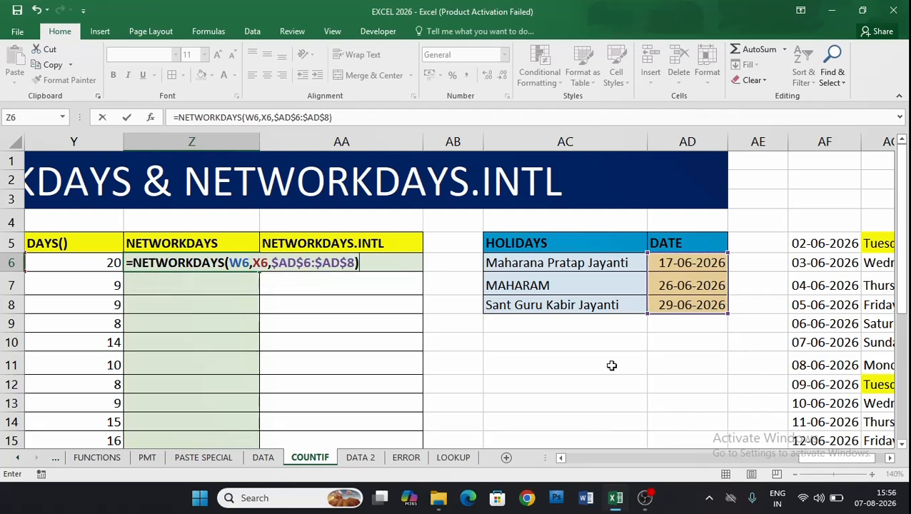
pyautogui.press('Return')
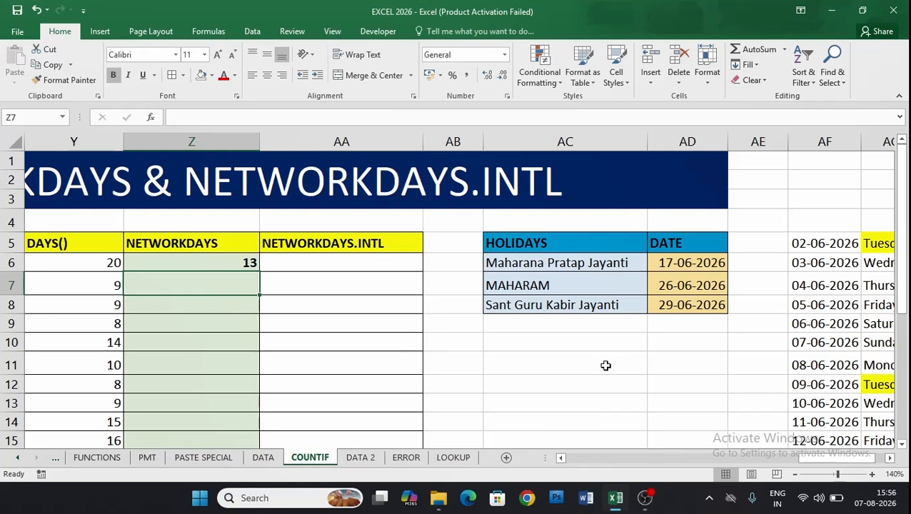
# - Fill the Z6 formula down the NETWORKDAYS column to Z15 and check the formulas in Z7 and Z6
pyautogui.click(235, 260)
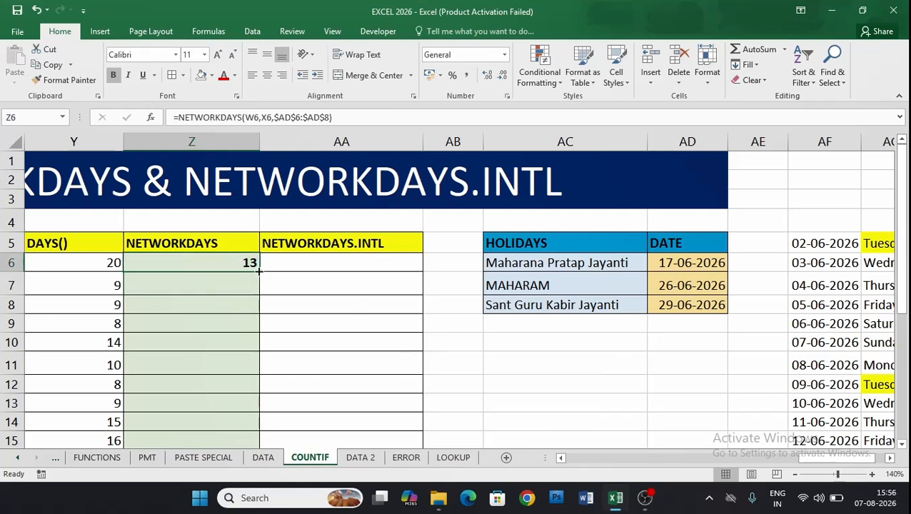
pyautogui.moveTo(259, 270); pyautogui.dragTo(252, 436)
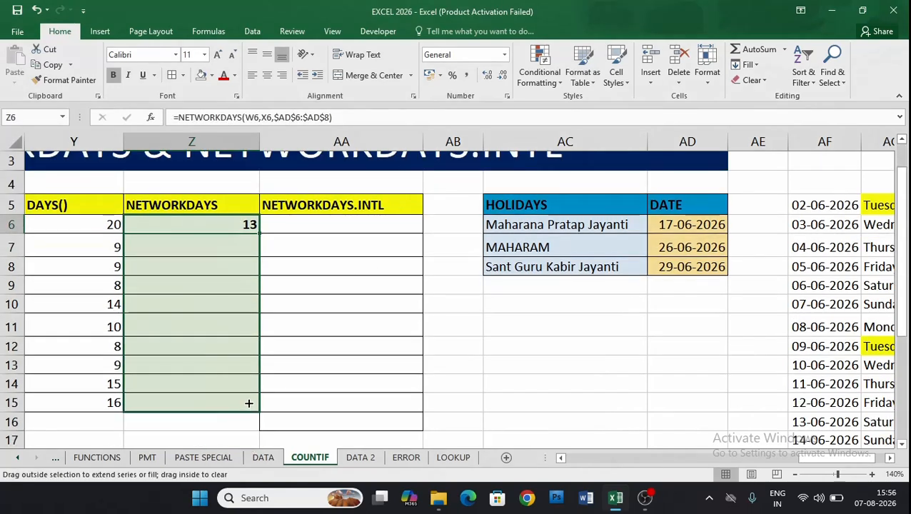
pyautogui.moveTo(249, 403); pyautogui.dragTo(248, 403)
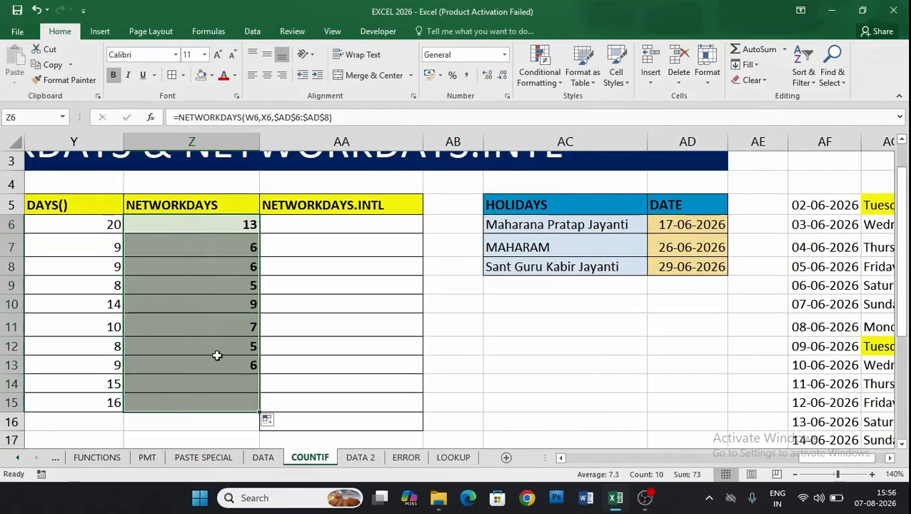
pyautogui.click(224, 245)
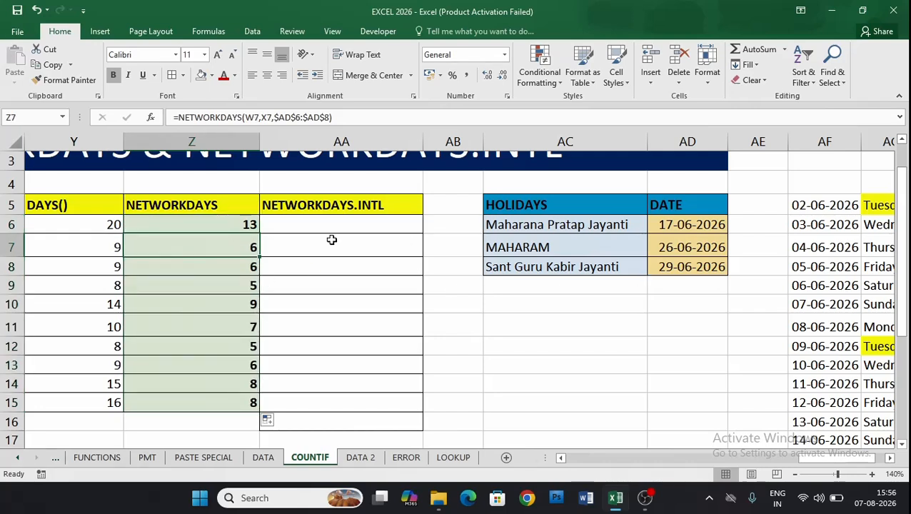
pyautogui.click(244, 225)
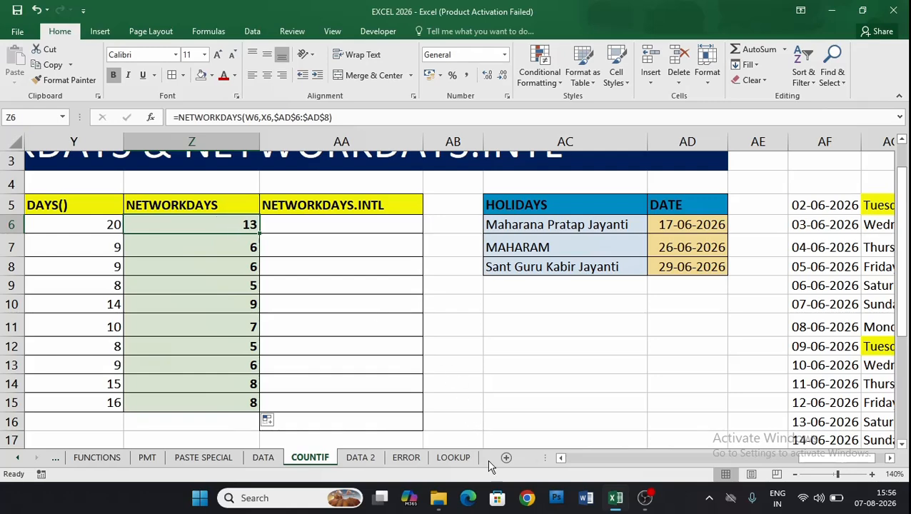
# - Examine the list of dates in AF5:AF24, from 02-06-2026 to 21-06-2026, with their weekday names
pyautogui.moveTo(854, 459); pyautogui.dragTo(872, 457)
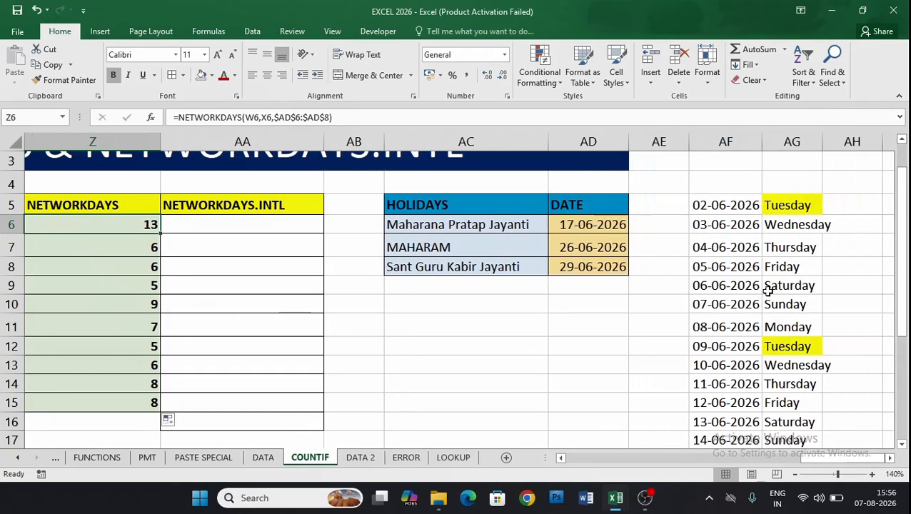
pyautogui.click(699, 207)
pyautogui.moveTo(737, 205); pyautogui.dragTo(735, 432)
pyautogui.click(731, 434)
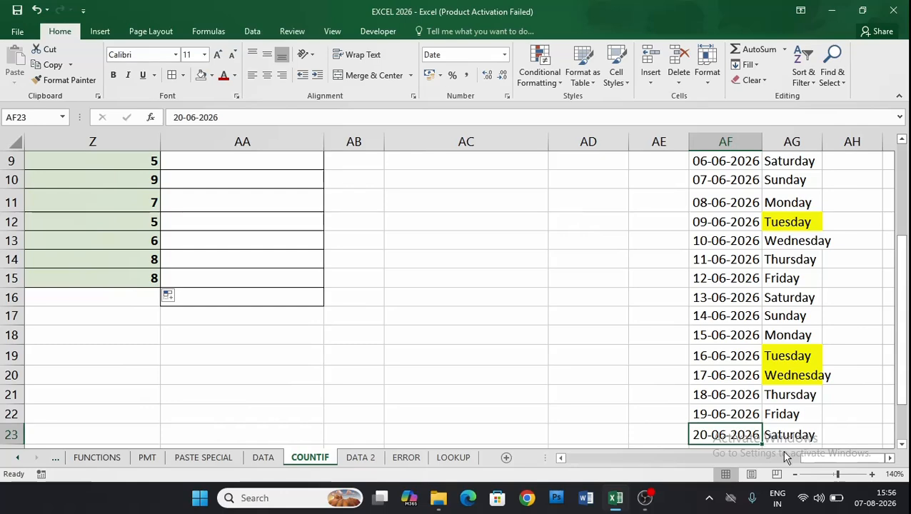
pyautogui.moveTo(902, 390); pyautogui.dragTo(901, 403)
pyautogui.click(735, 420)
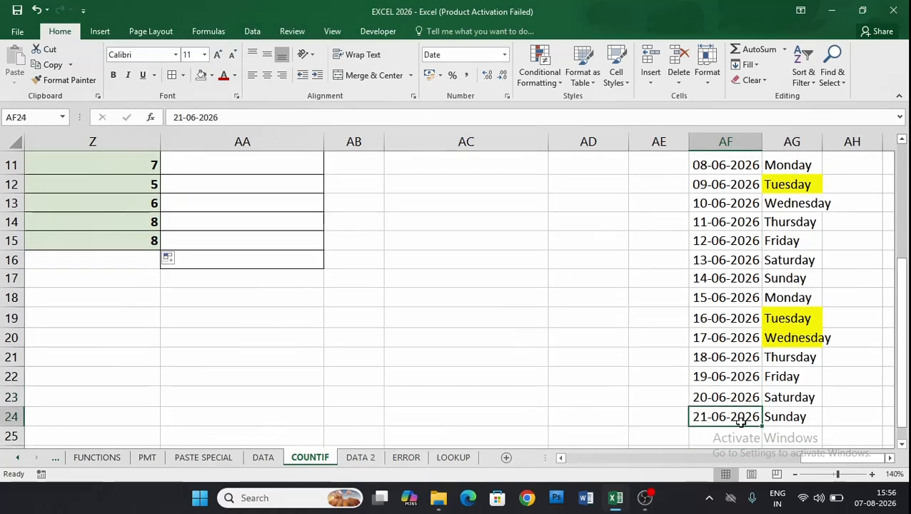
pyautogui.moveTo(737, 416); pyautogui.dragTo(726, 190)
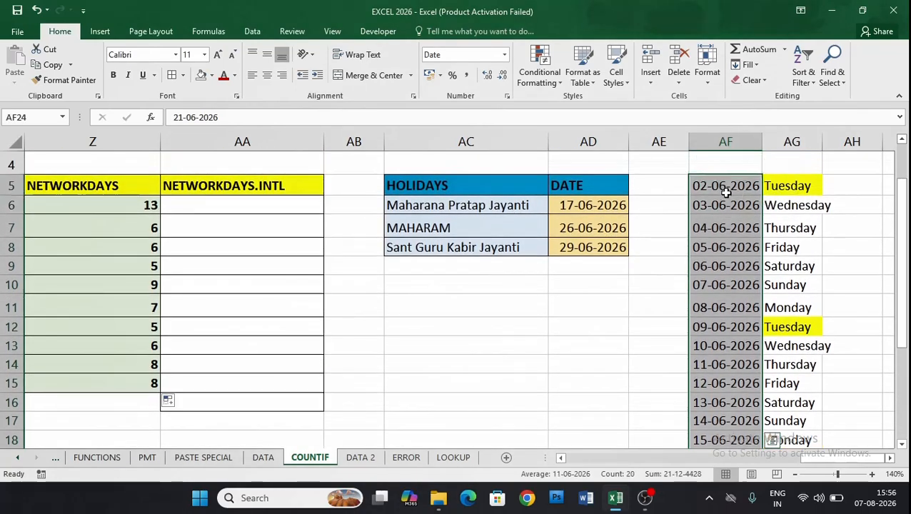
pyautogui.click(725, 190)
# - Delete the weekday names beside the dates in column AG, starting from AG5
pyautogui.click(787, 186)
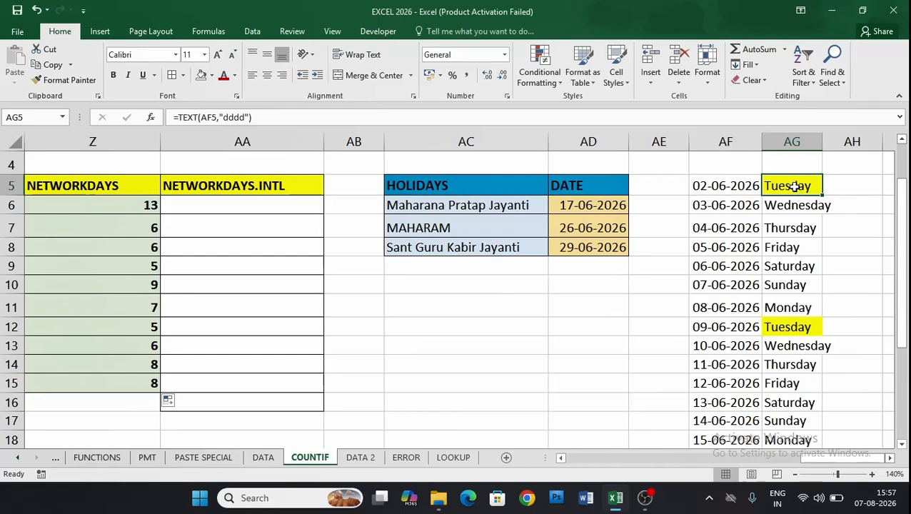
pyautogui.moveTo(811, 188); pyautogui.dragTo(793, 437)
pyautogui.press('Delete')
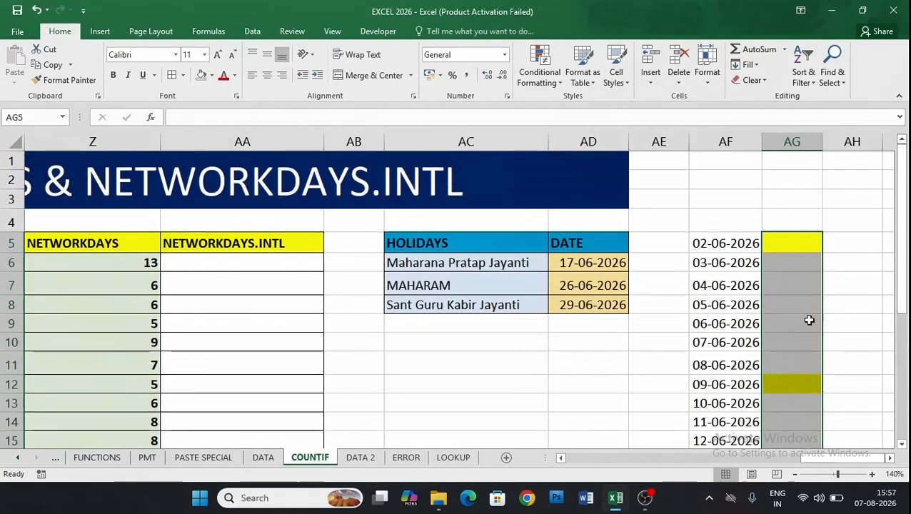
# - Enter =TEXT(AF5,"DDDD") in AG5 to get the weekday name of the first date
pyautogui.click(788, 247)
pyautogui.write('=')
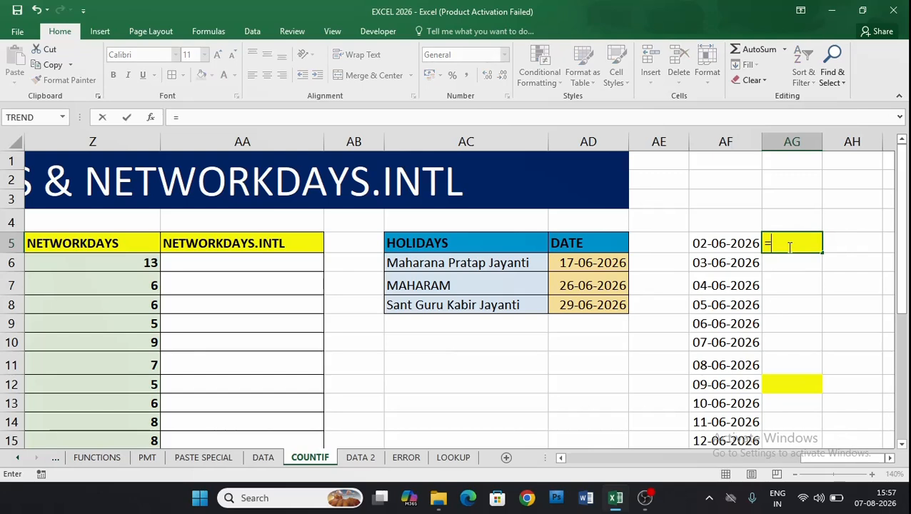
pyautogui.write('TEXT(')
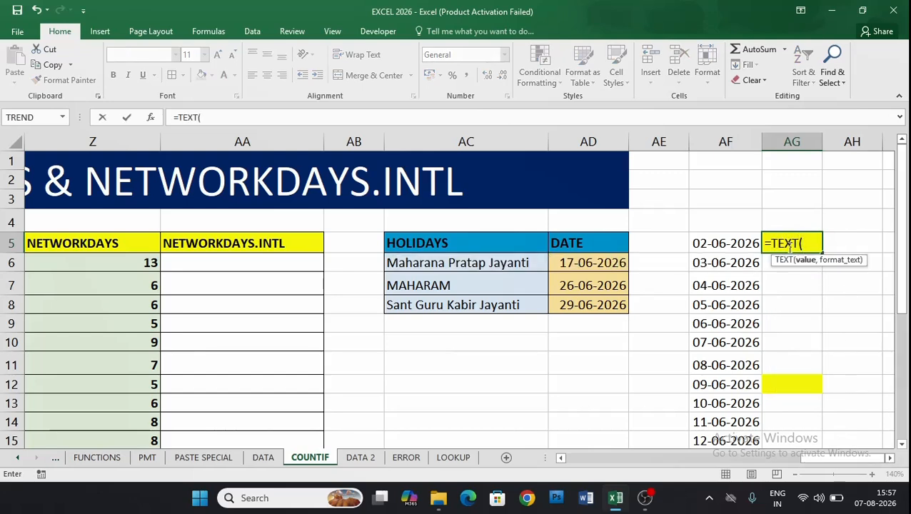
pyautogui.click(724, 245)
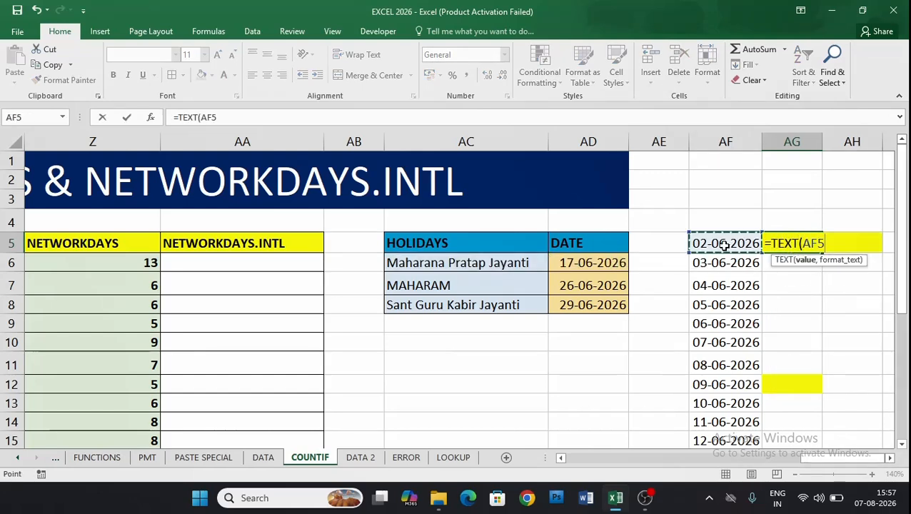
pyautogui.write(',')
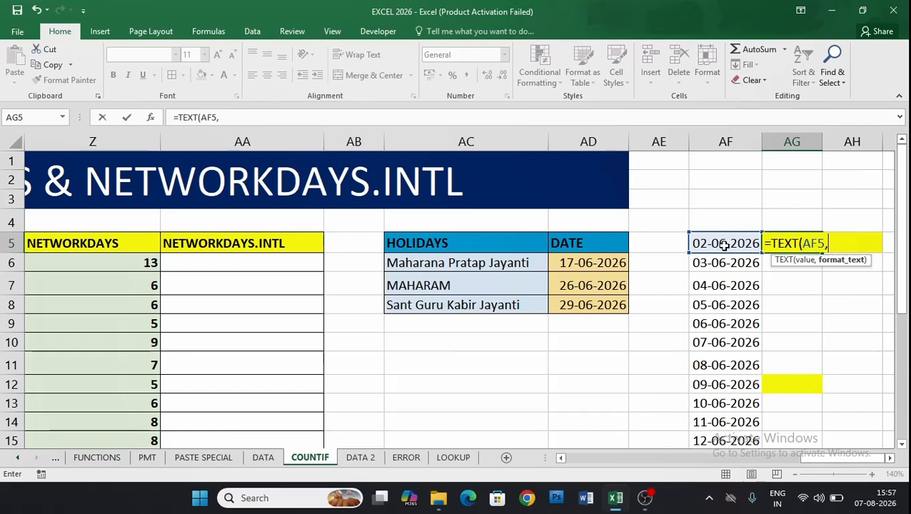
pyautogui.write('"DDDD')
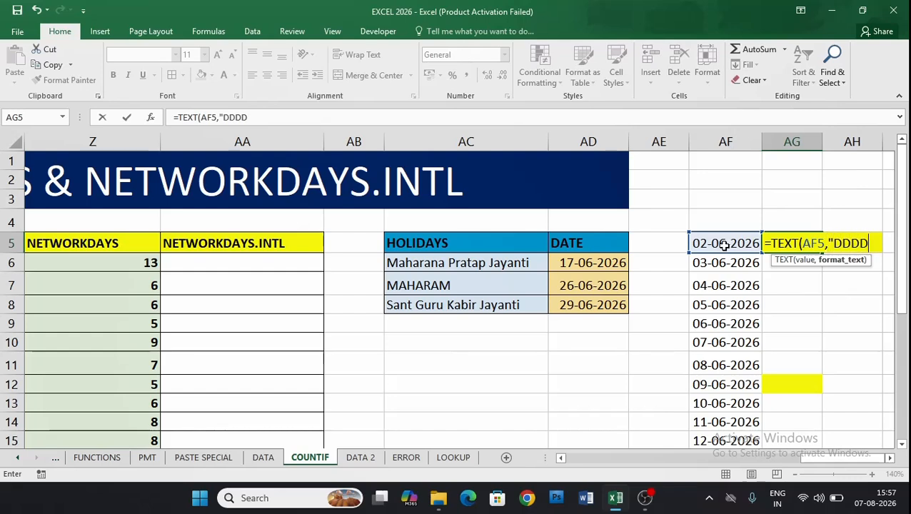
pyautogui.write('")')
pyautogui.press('Return')
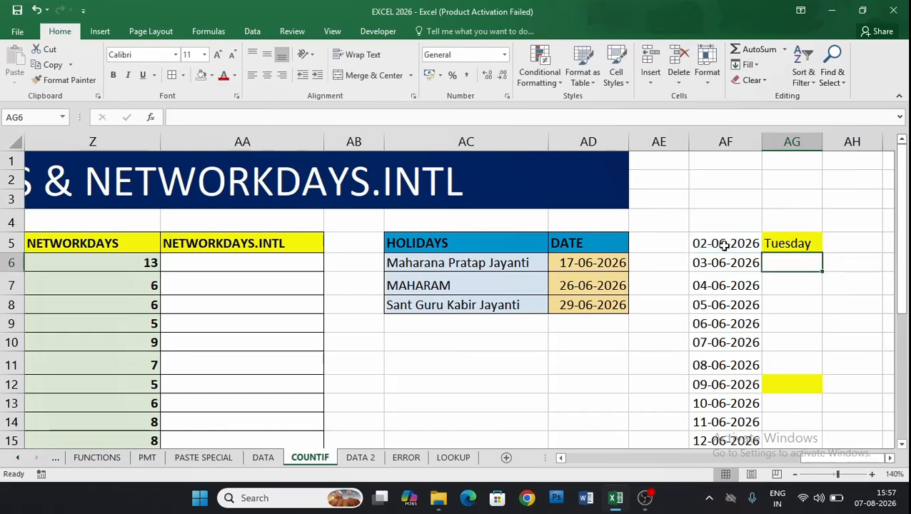
# - Fill the weekday formula from AG5 down column AG alongside the dates in column AF
pyautogui.click(719, 243)
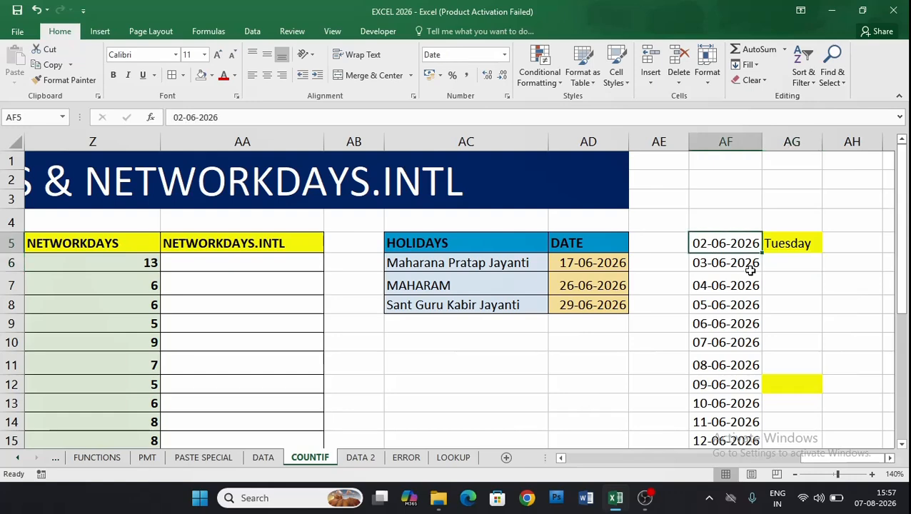
pyautogui.click(810, 245)
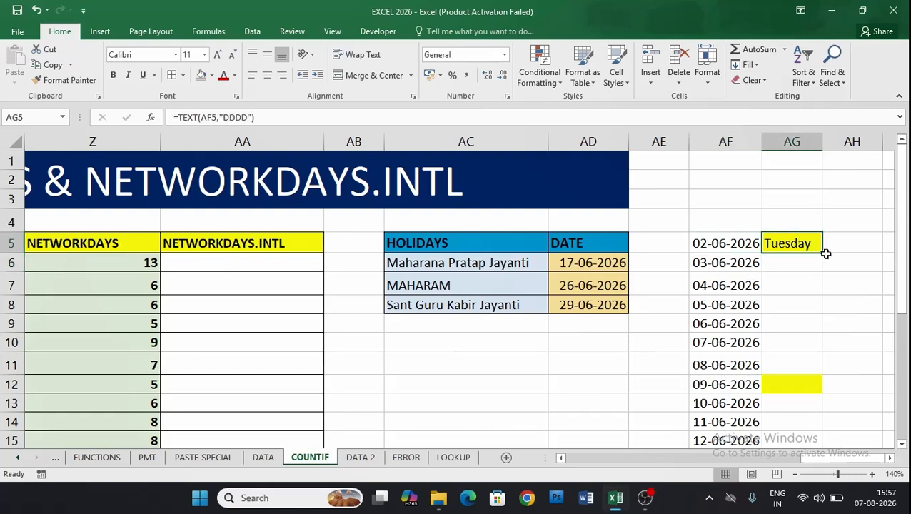
pyautogui.moveTo(822, 253); pyautogui.dragTo(807, 378)
pyautogui.moveTo(903, 292); pyautogui.dragTo(879, 186)
pyautogui.click(828, 203)
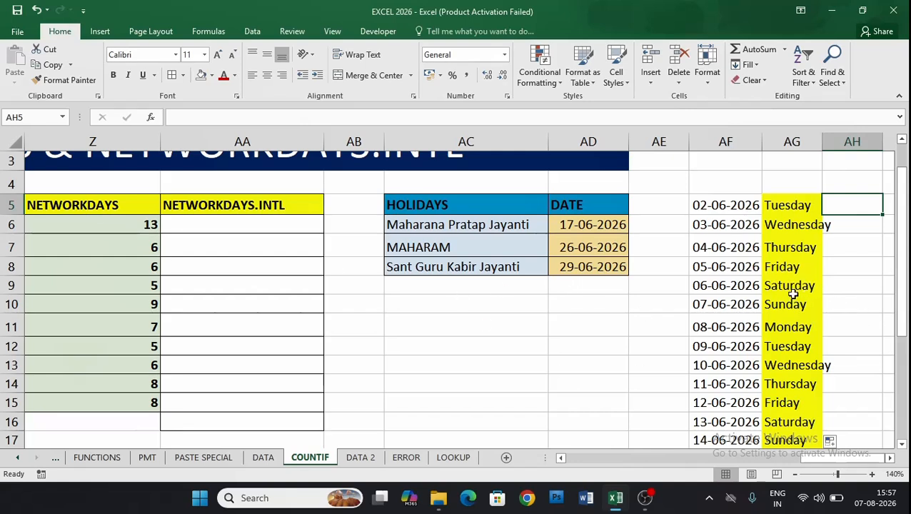
# - Give the Saturday and Sunday cells AG9:AG10 a light turquoise fill
pyautogui.moveTo(791, 287); pyautogui.dragTo(792, 307)
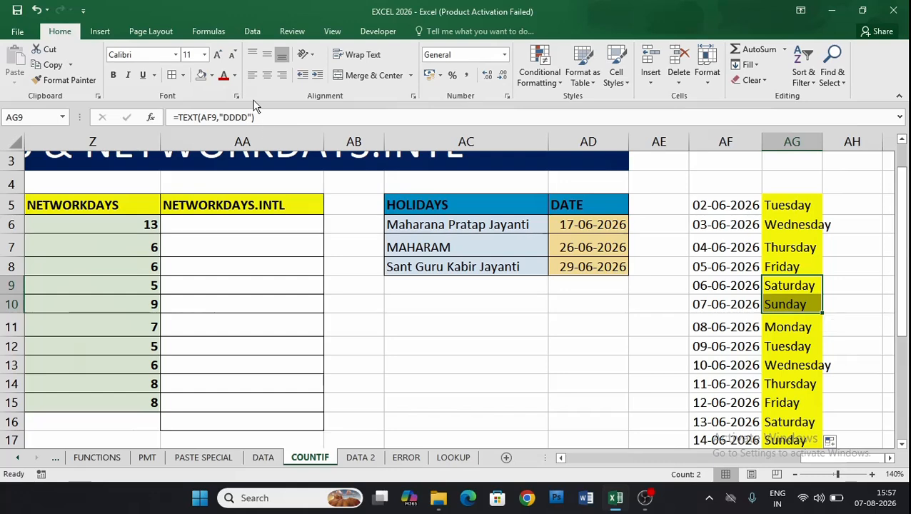
pyautogui.click(213, 75)
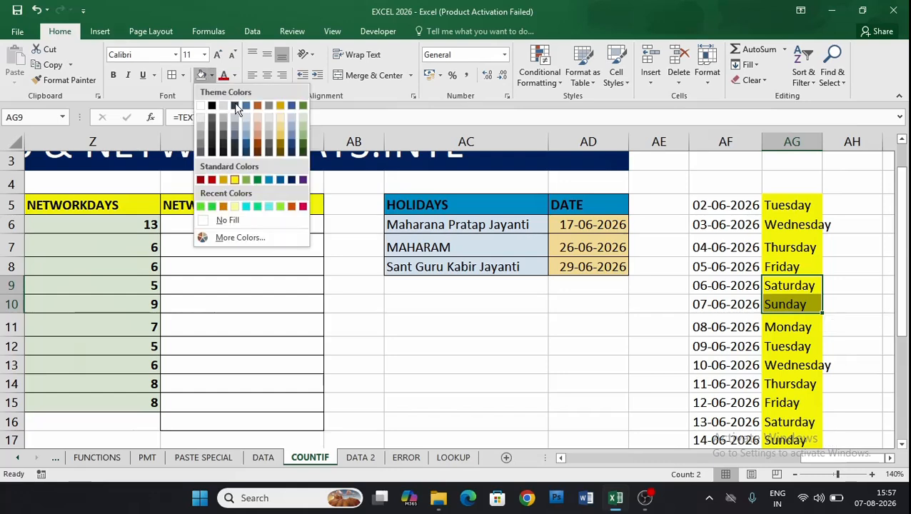
pyautogui.click(269, 207)
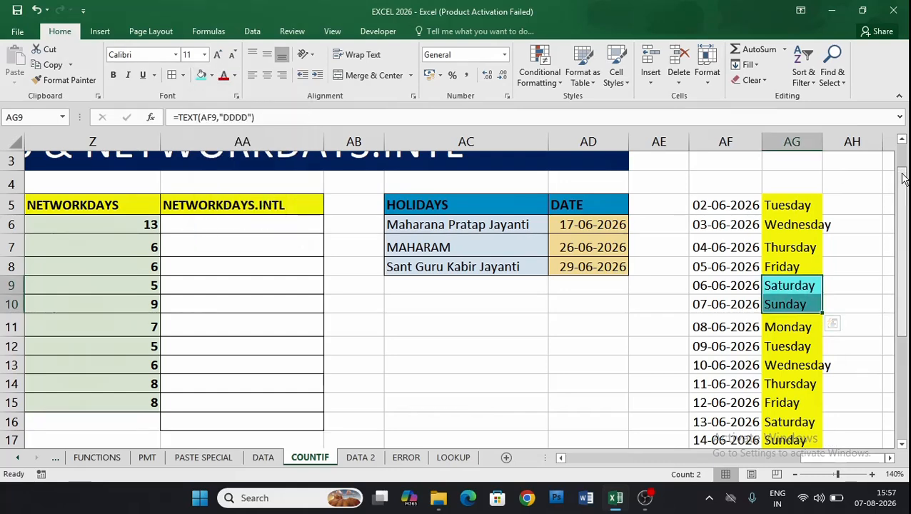
# - Give the remaining Saturday and Sunday cells AG16:AG17 and AG23:AG24 the light turquoise fill
pyautogui.scroll(-1, 903, 179)
pyautogui.click(784, 363)
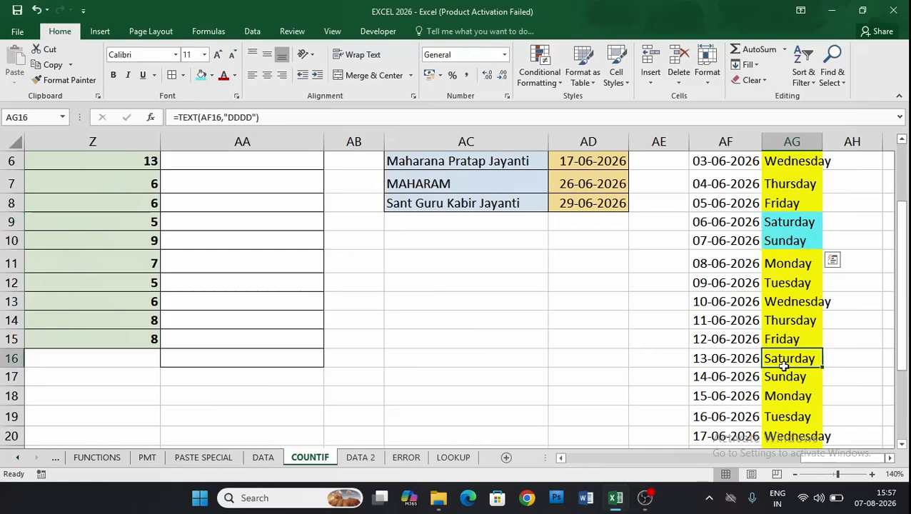
pyautogui.moveTo(784, 366); pyautogui.dragTo(784, 376)
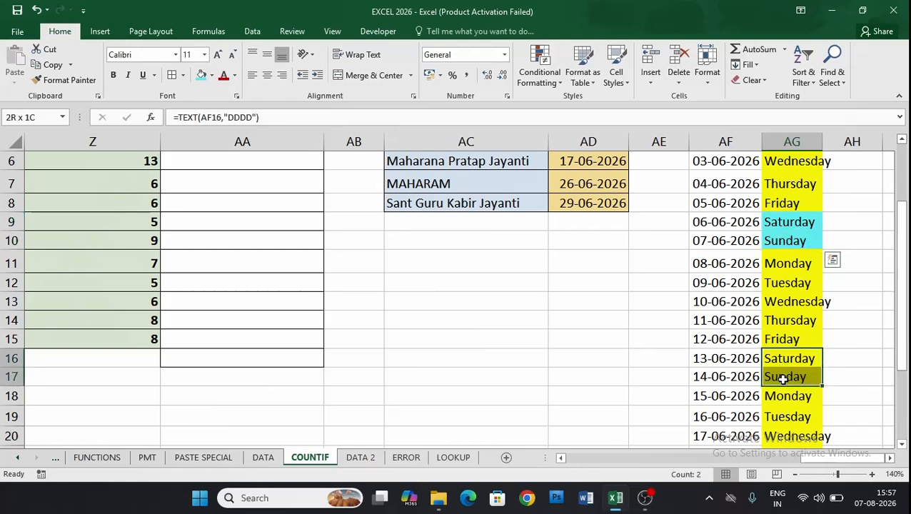
pyautogui.click(202, 75)
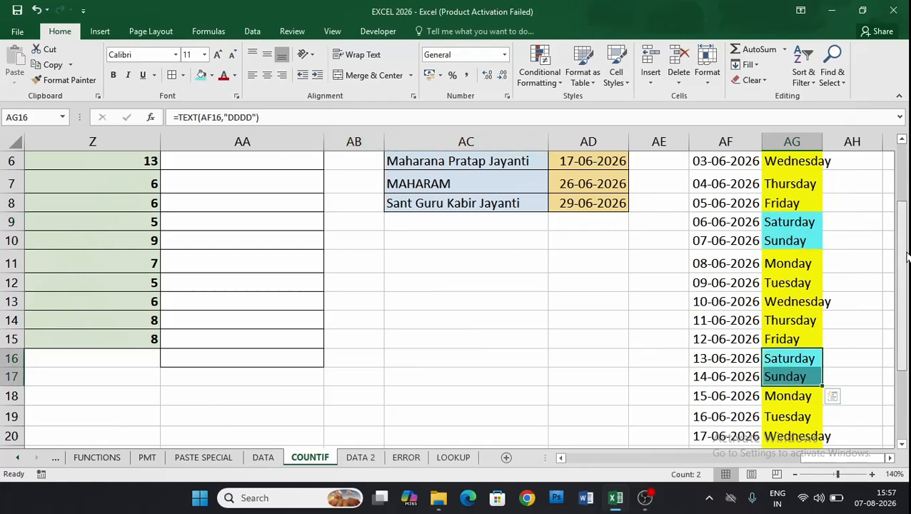
pyautogui.moveTo(906, 256); pyautogui.dragTo(907, 273)
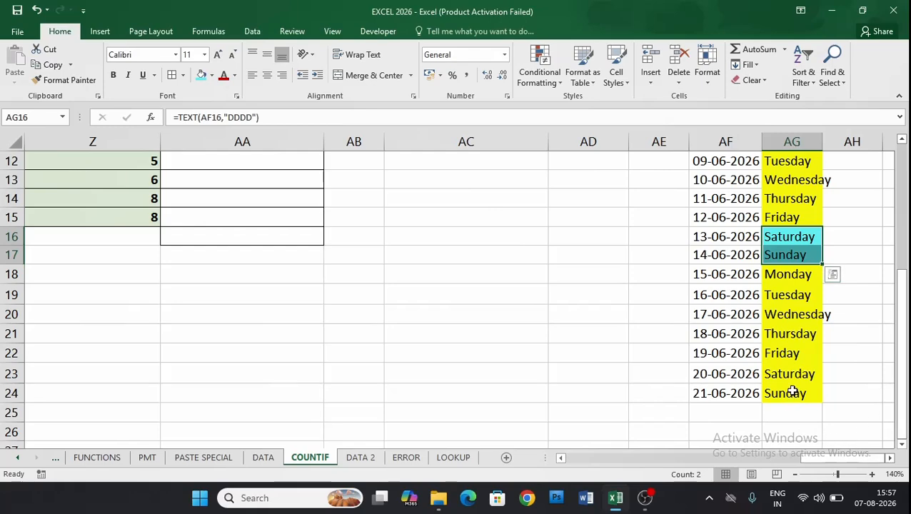
pyautogui.moveTo(789, 372); pyautogui.dragTo(785, 394)
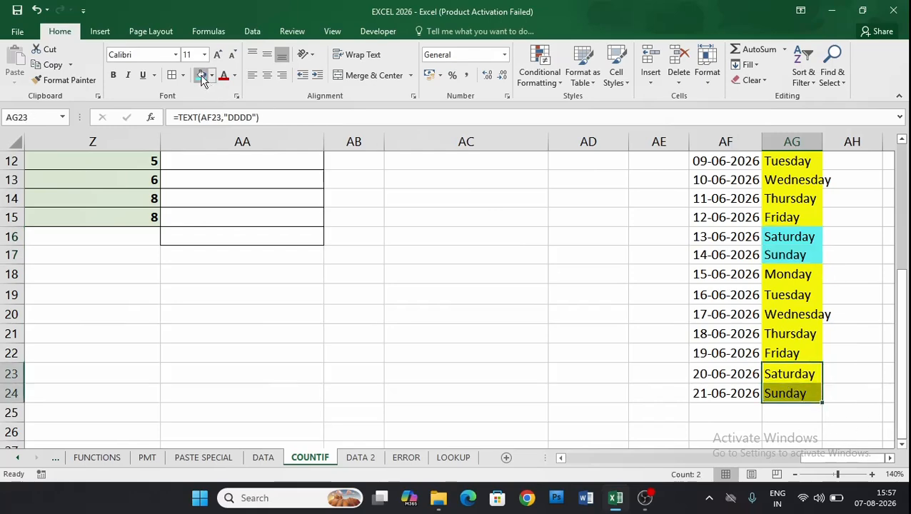
pyautogui.click(202, 75)
# - Mark the holiday on 17-06-2026 by giving its weekday cell AG20 the light turquoise fill
pyautogui.moveTo(905, 291); pyautogui.dragTo(904, 244)
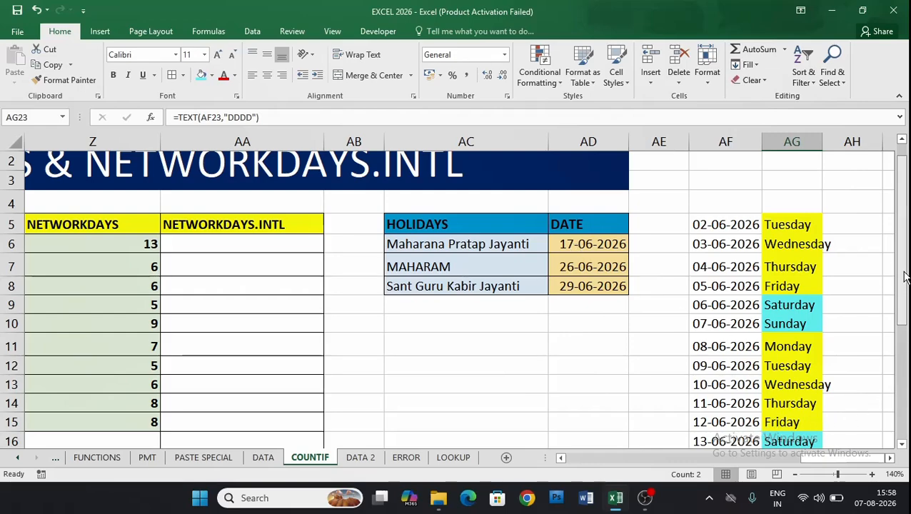
pyautogui.moveTo(903, 277); pyautogui.dragTo(903, 350)
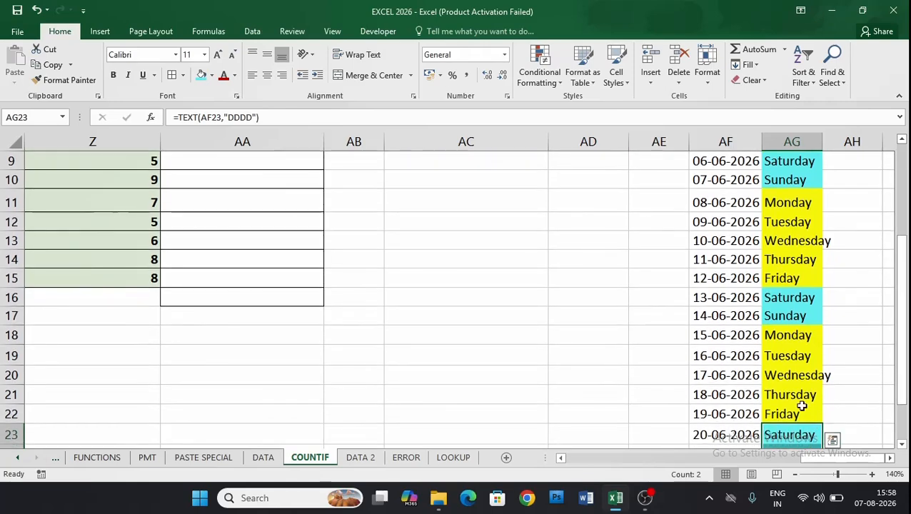
pyautogui.click(783, 374)
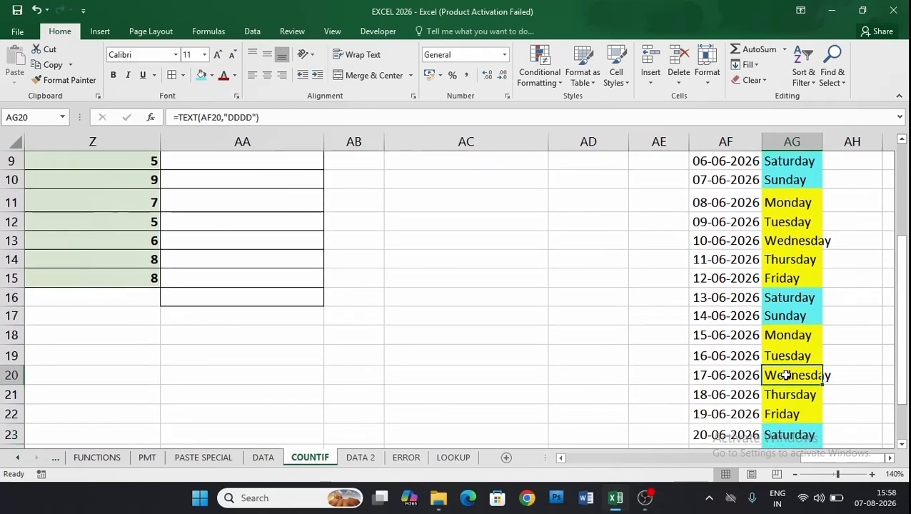
pyautogui.click(203, 78)
pyautogui.moveTo(903, 253); pyautogui.dragTo(904, 294)
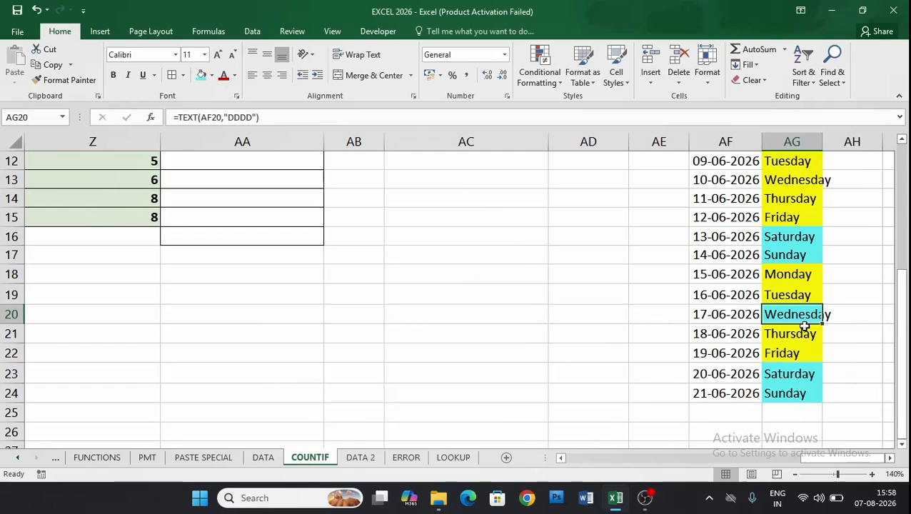
pyautogui.moveTo(901, 297); pyautogui.dragTo(901, 207)
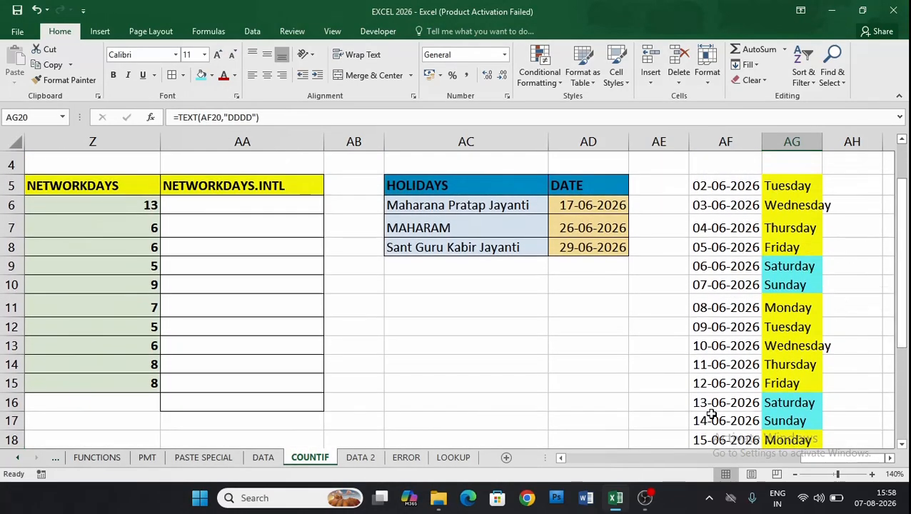
# - Start a NETWORKDAYS.INTL formula in AA6 with W6 as the start date and X6 as the end date
pyautogui.moveTo(821, 457); pyautogui.dragTo(802, 457)
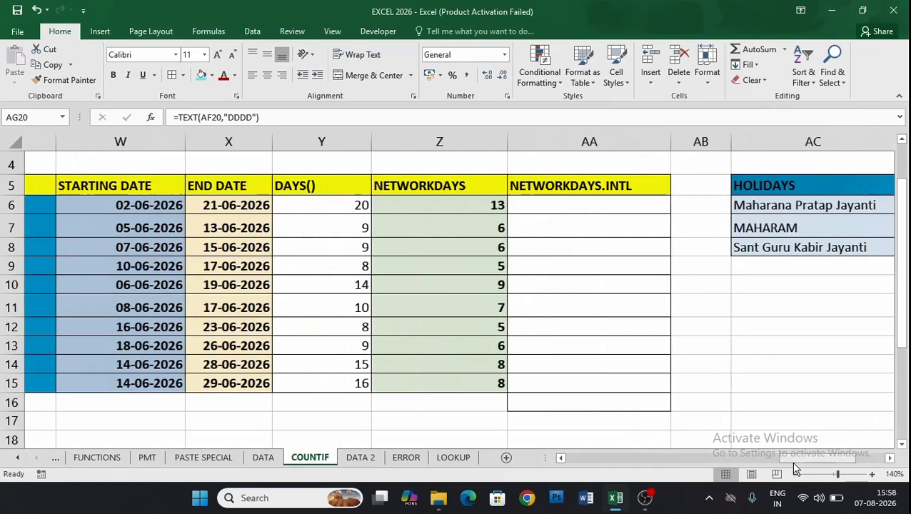
pyautogui.click(311, 205)
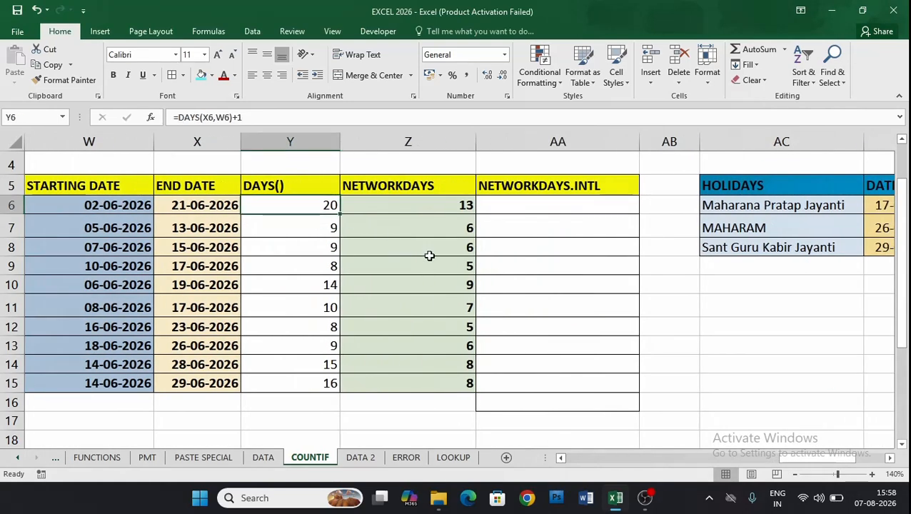
pyautogui.click(393, 201)
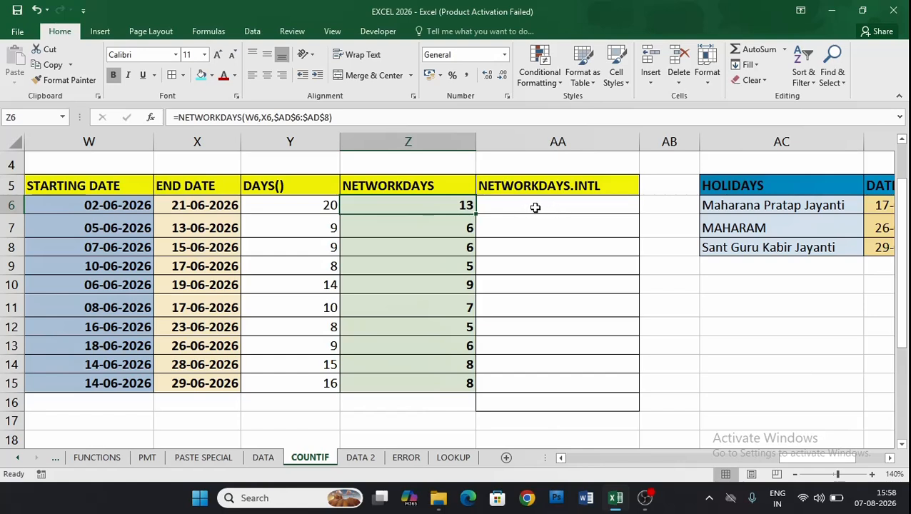
pyautogui.click(594, 204)
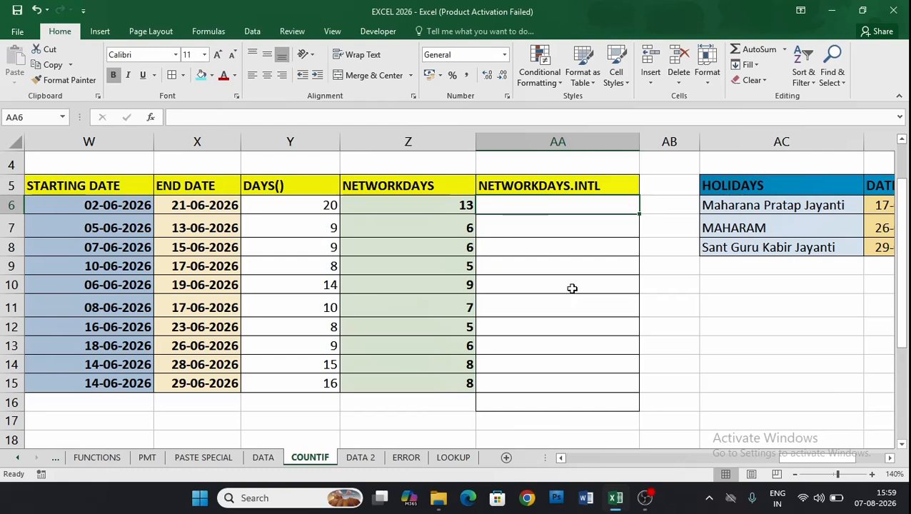
pyautogui.write('=')
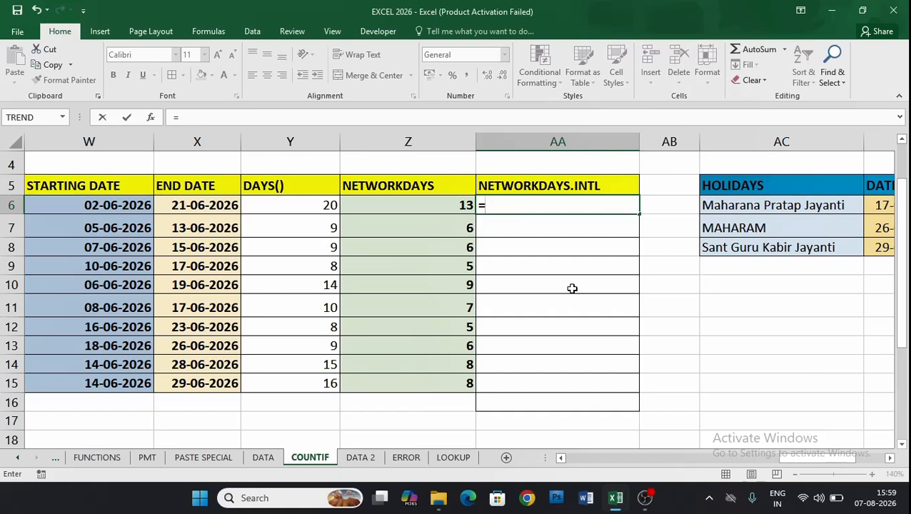
pyautogui.write('NET')
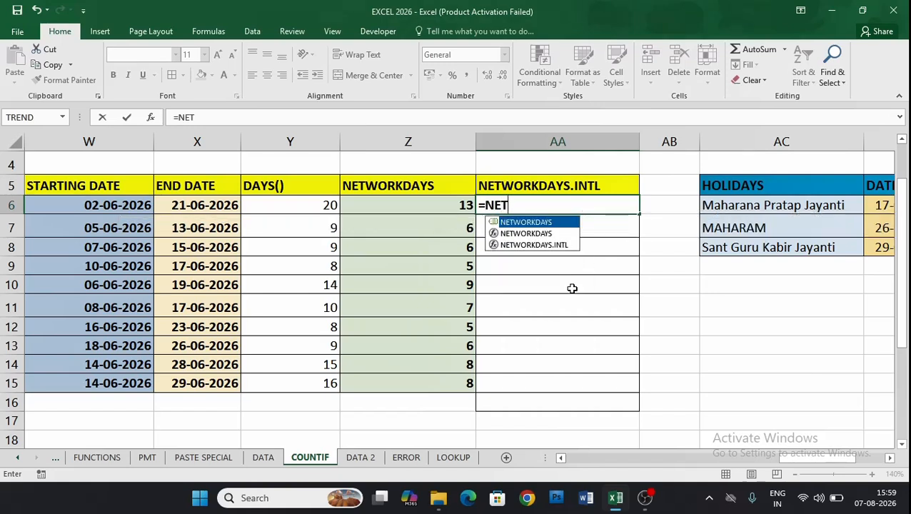
pyautogui.press('Down')
pyautogui.press('Down')
pyautogui.press('Tab')
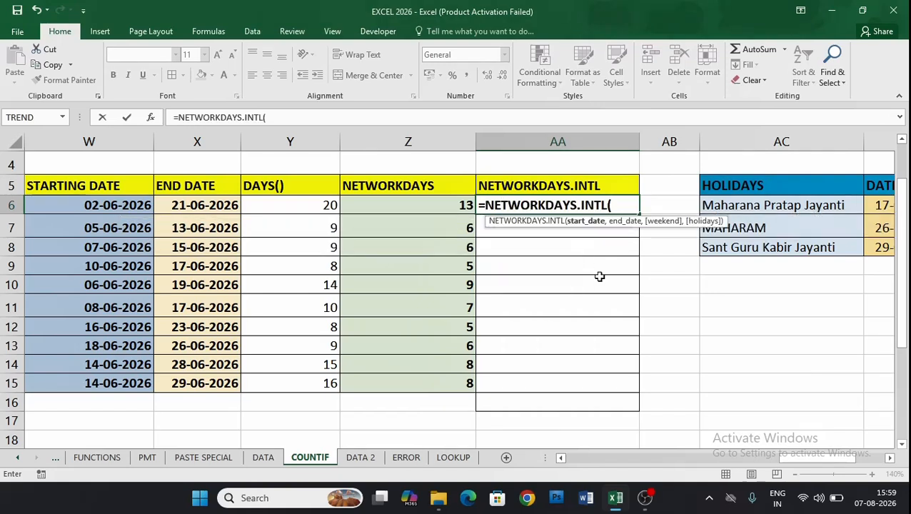
pyautogui.click(94, 206)
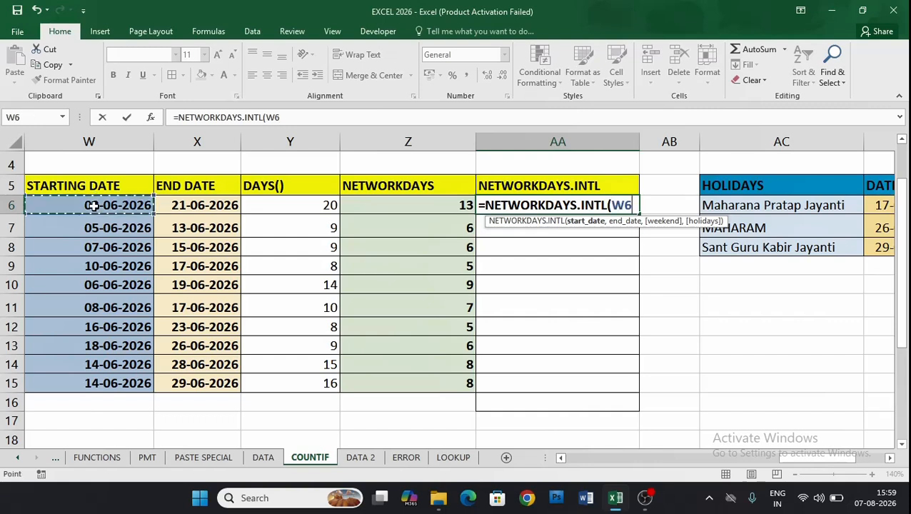
pyautogui.write(',')
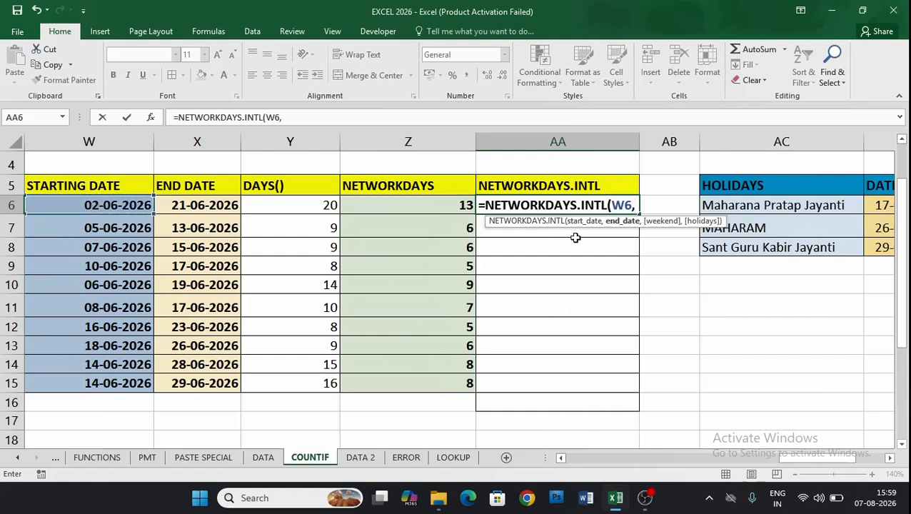
pyautogui.click(213, 205)
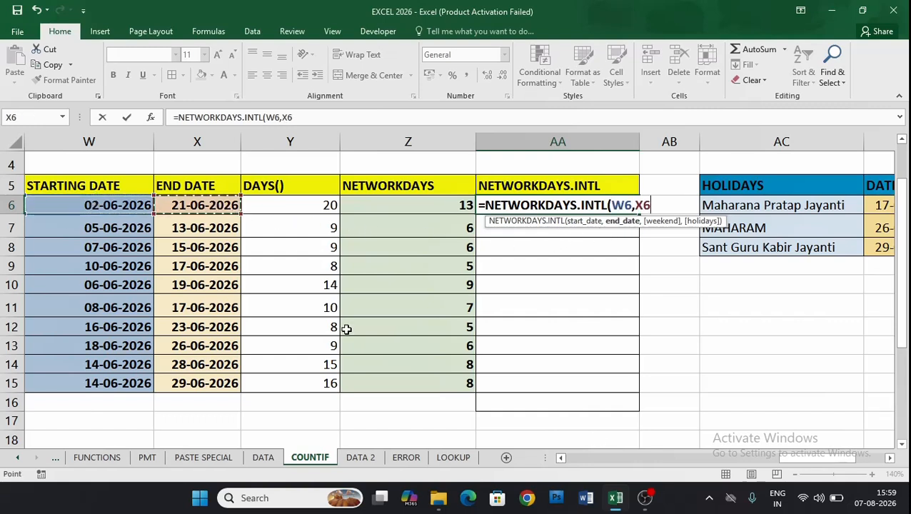
# - Complete the AA6 formula with weekend code 11 (Sunday only) and the absolute holiday range $AD$6:$AD$8
pyautogui.write(',')
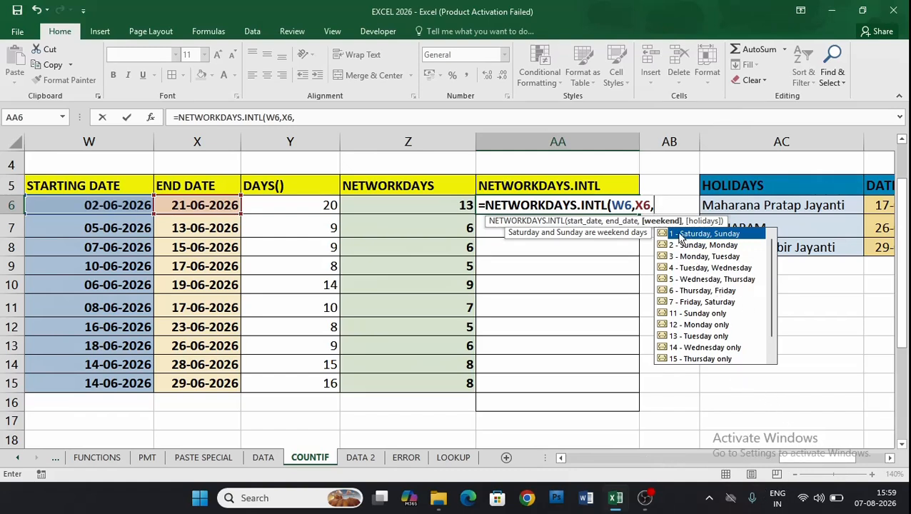
pyautogui.write('1')
pyautogui.write('1')
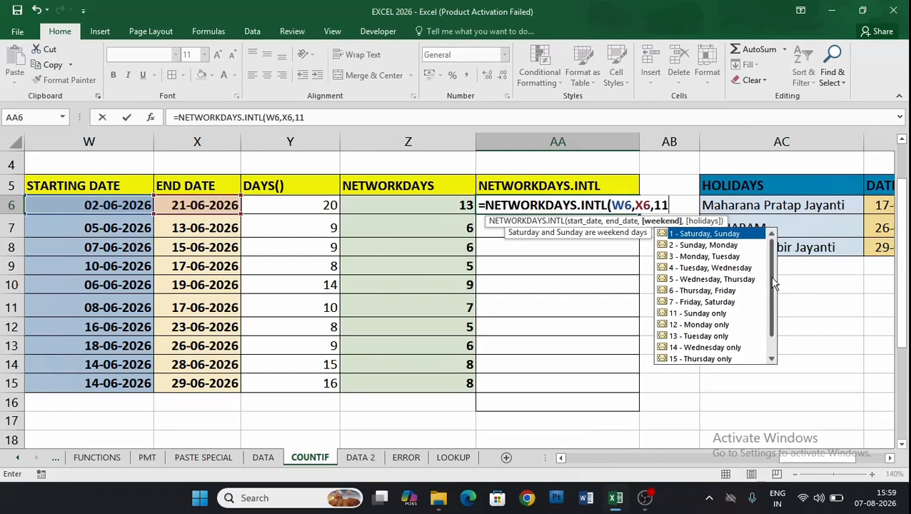
pyautogui.moveTo(774, 284); pyautogui.dragTo(775, 309)
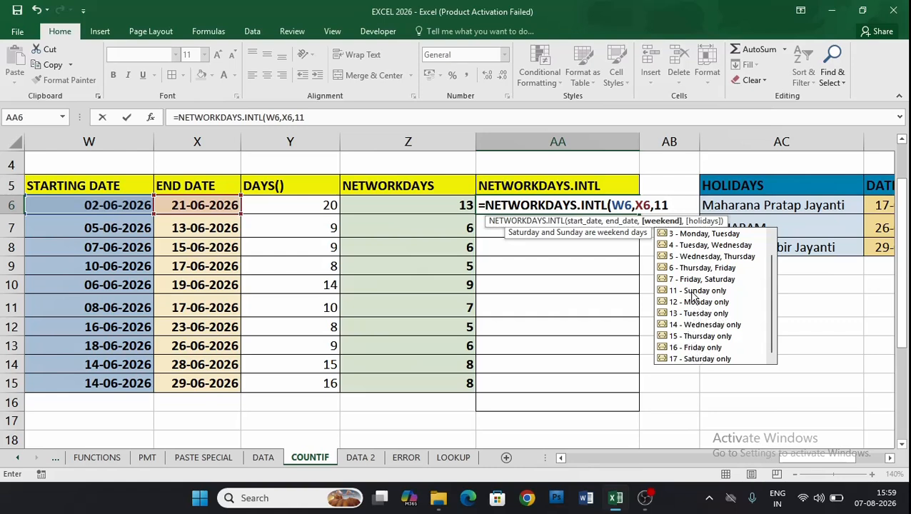
pyautogui.write(',')
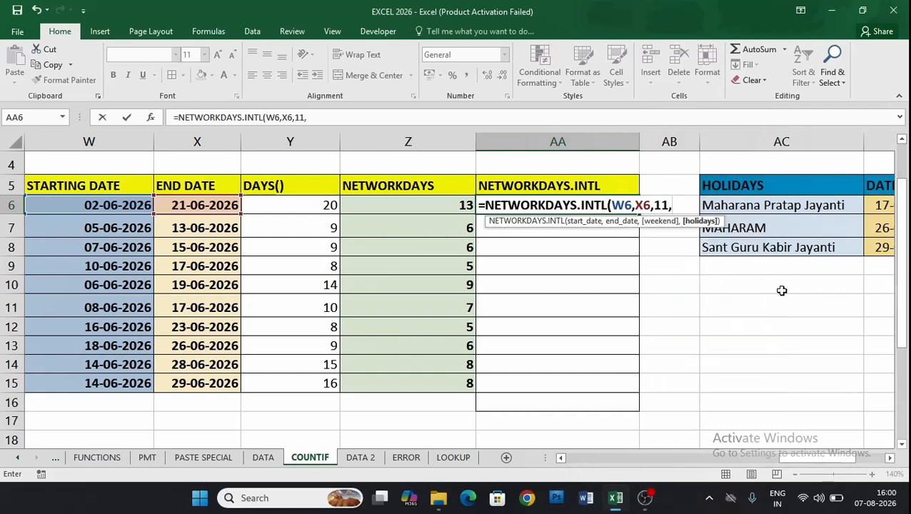
pyautogui.moveTo(832, 458); pyautogui.dragTo(845, 463)
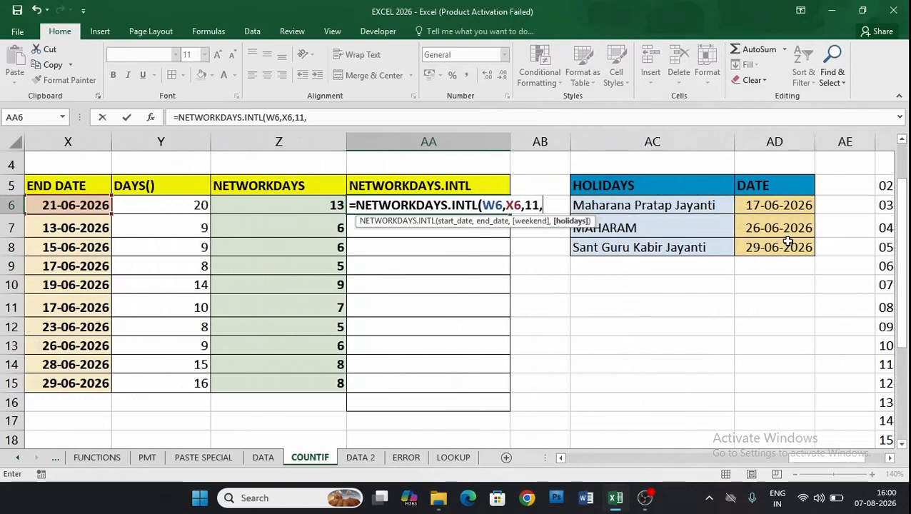
pyautogui.click(787, 203)
pyautogui.moveTo(787, 203); pyautogui.dragTo(786, 247)
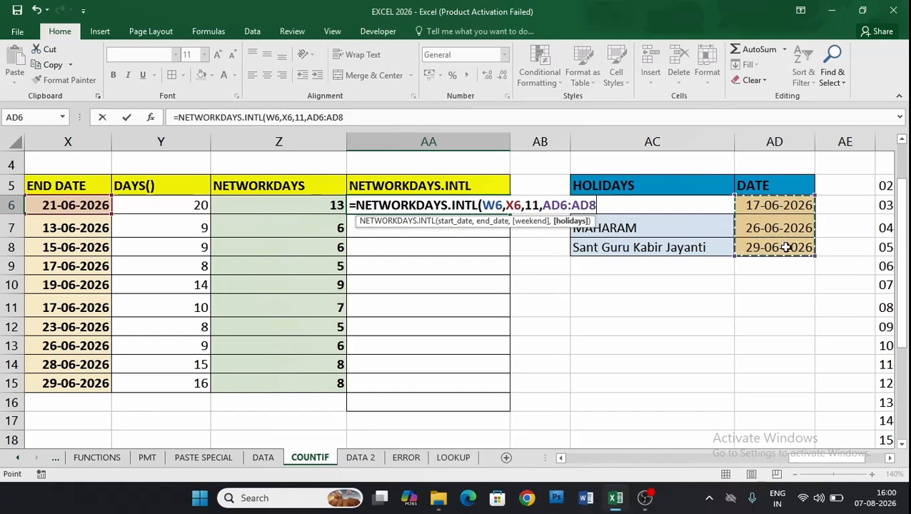
pyautogui.press('F4')
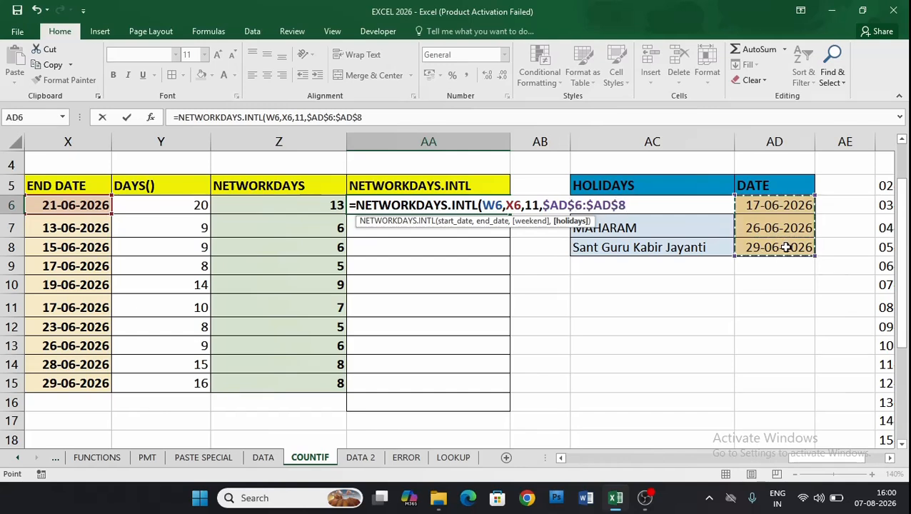
pyautogui.write(')')
pyautogui.press('Return')
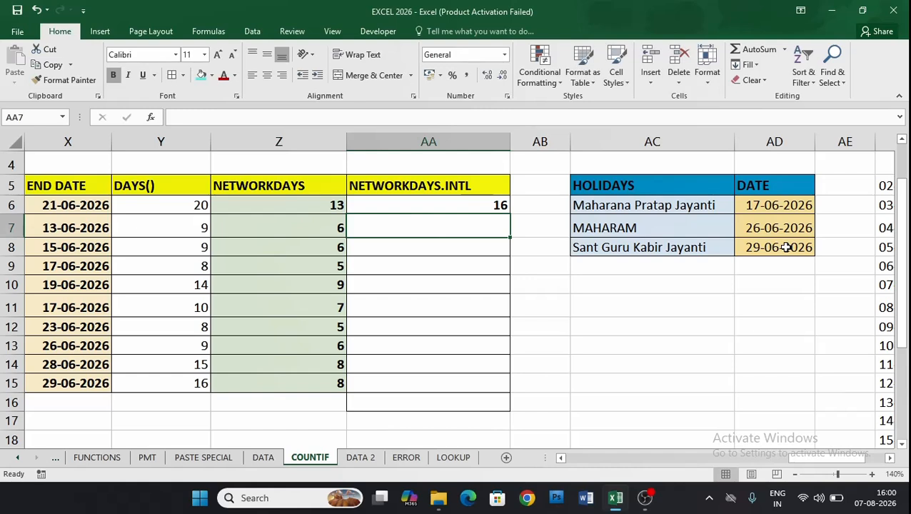
# - Fill the NETWORKDAYS.INTL formula from AA6 down to AA15
pyautogui.click(408, 206)
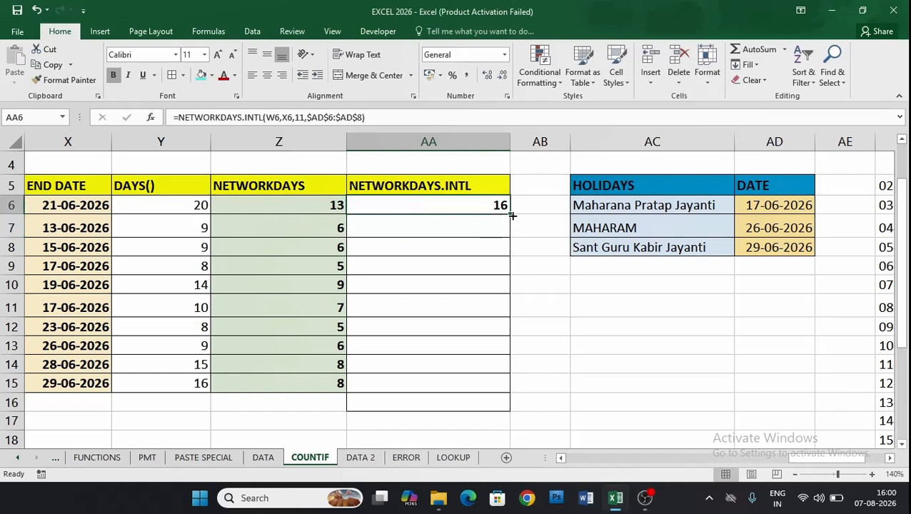
pyautogui.moveTo(510, 215); pyautogui.dragTo(507, 392)
pyautogui.click(610, 382)
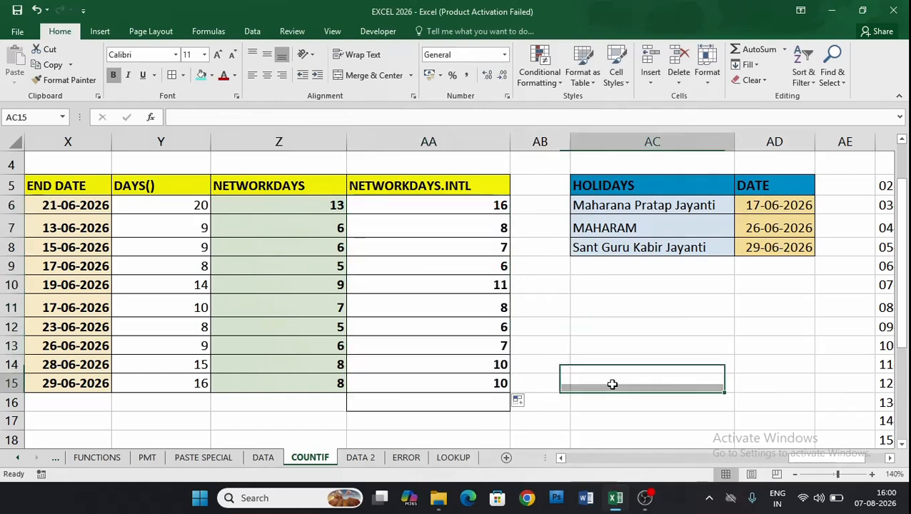
# - Reset the weekday cells AG5:AG24 to a uniform yellow fill
pyautogui.click(437, 205)
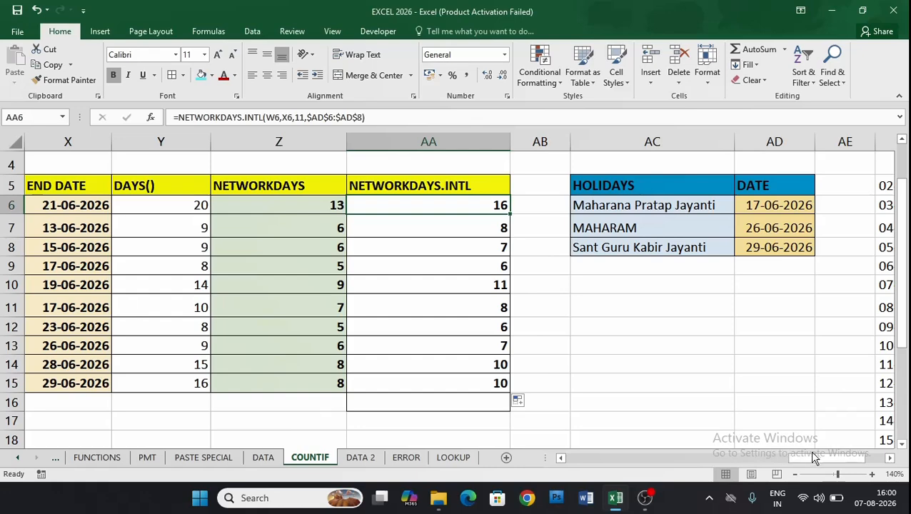
pyautogui.moveTo(811, 456); pyautogui.dragTo(846, 462)
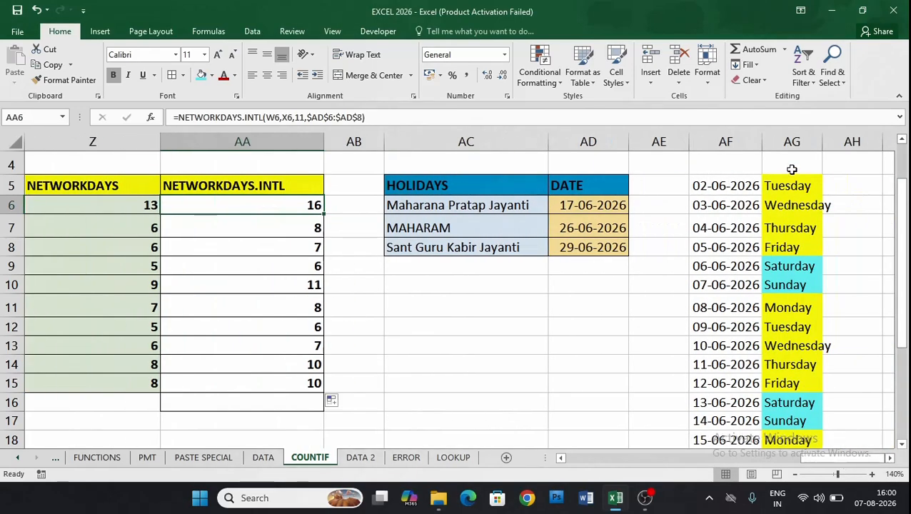
pyautogui.moveTo(788, 185); pyautogui.dragTo(799, 434)
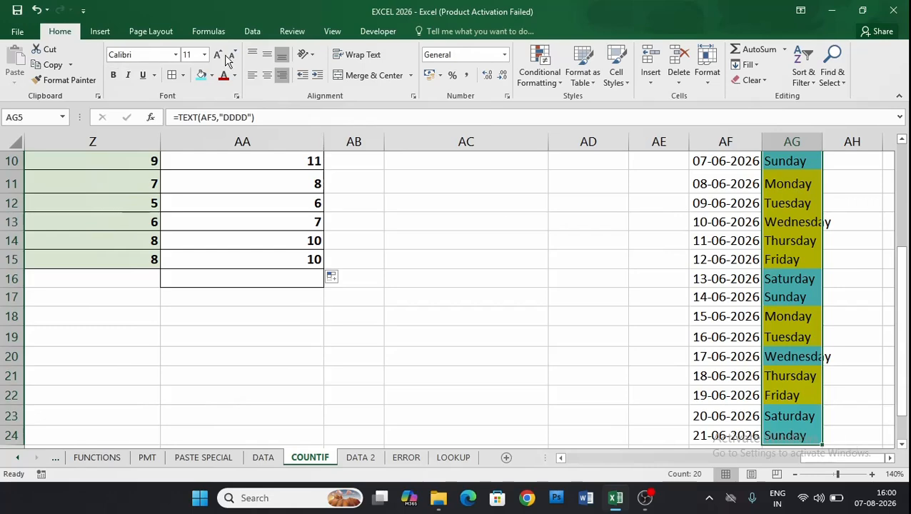
pyautogui.click(211, 76)
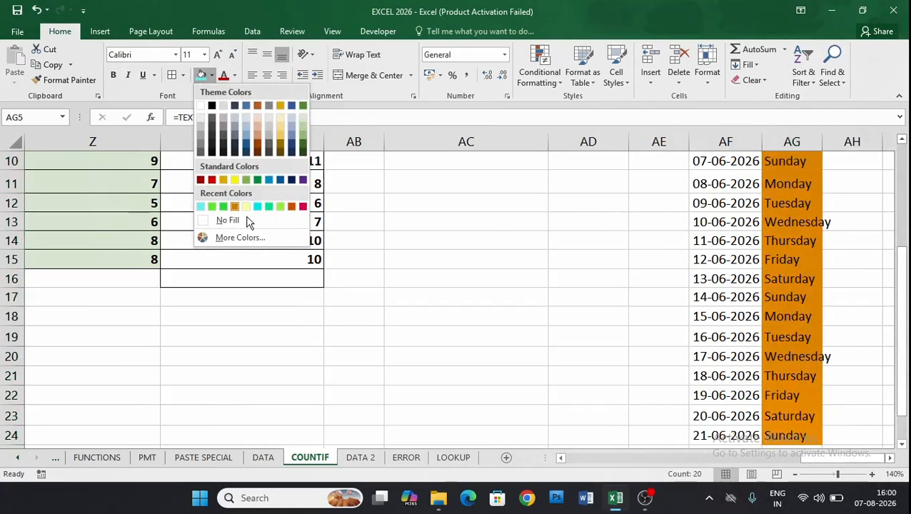
pyautogui.click(235, 180)
pyautogui.scroll(3, 842, 264)
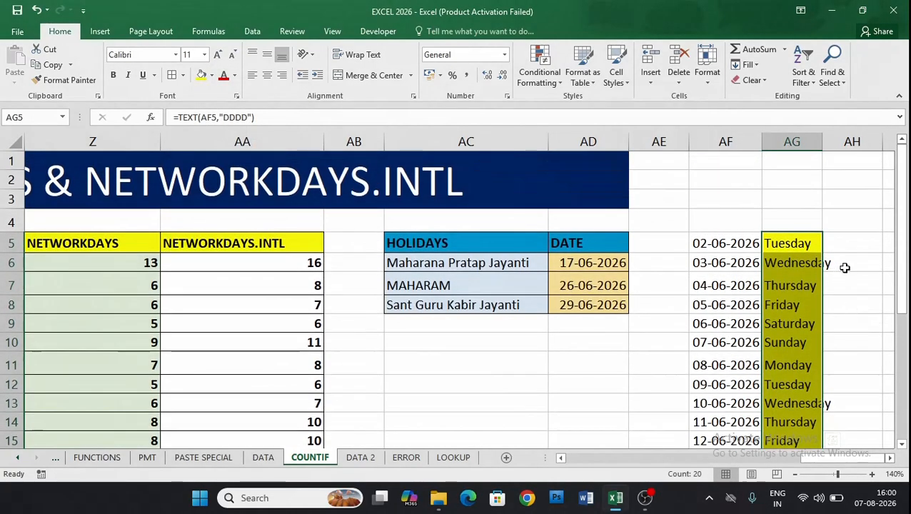
# - Fill the Sunday cells AG10, AG17 and AG24 in the weekday list with turquoise
pyautogui.click(296, 263)
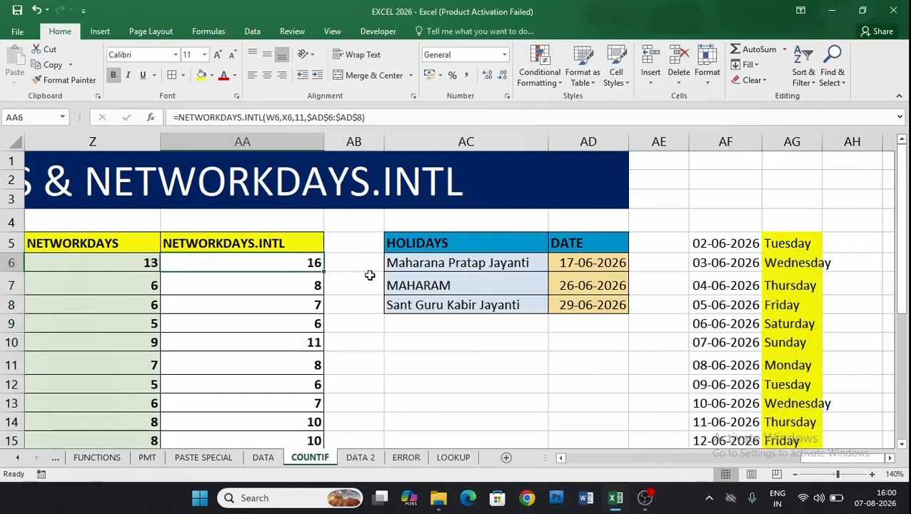
pyautogui.moveTo(903, 219); pyautogui.dragTo(903, 236)
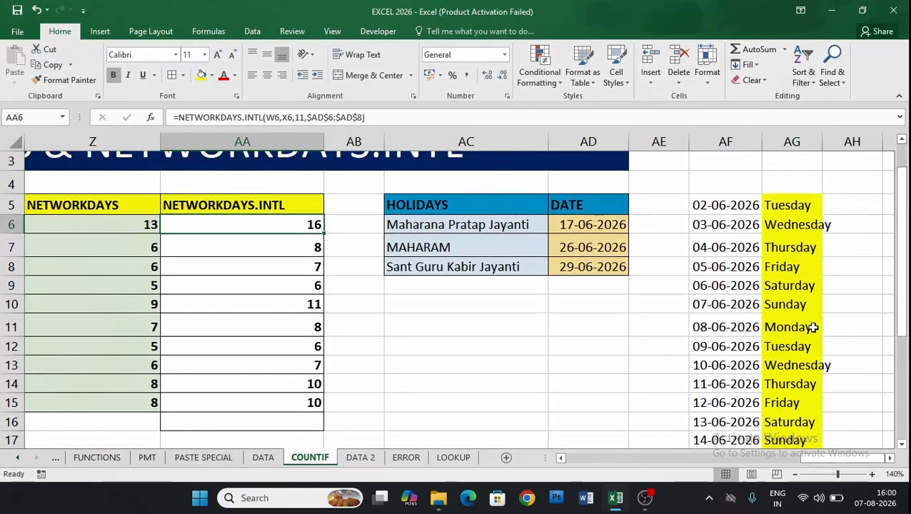
pyautogui.click(781, 305)
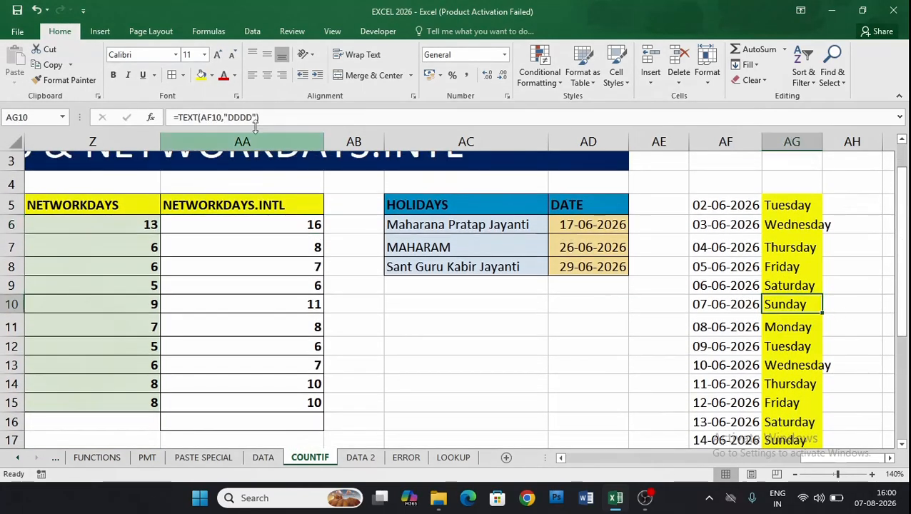
pyautogui.click(213, 76)
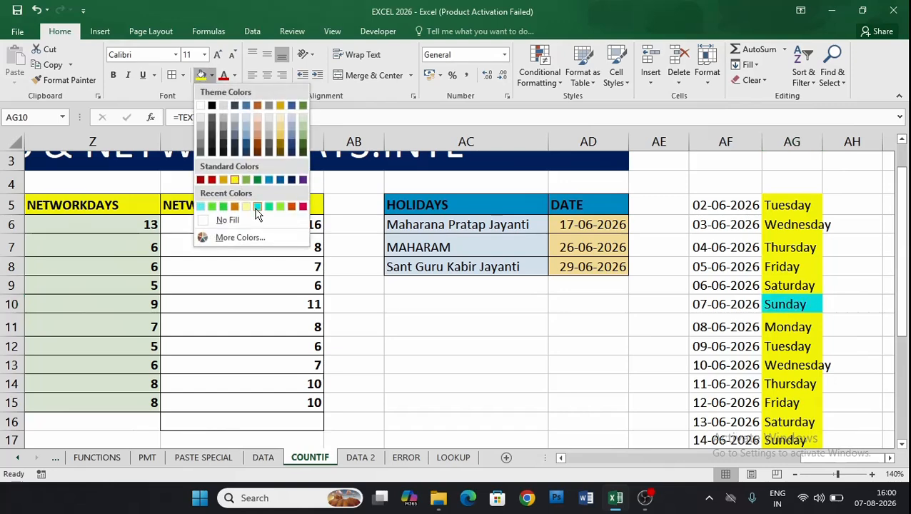
pyautogui.click(257, 207)
pyautogui.moveTo(902, 214); pyautogui.dragTo(904, 251)
pyautogui.click(787, 376)
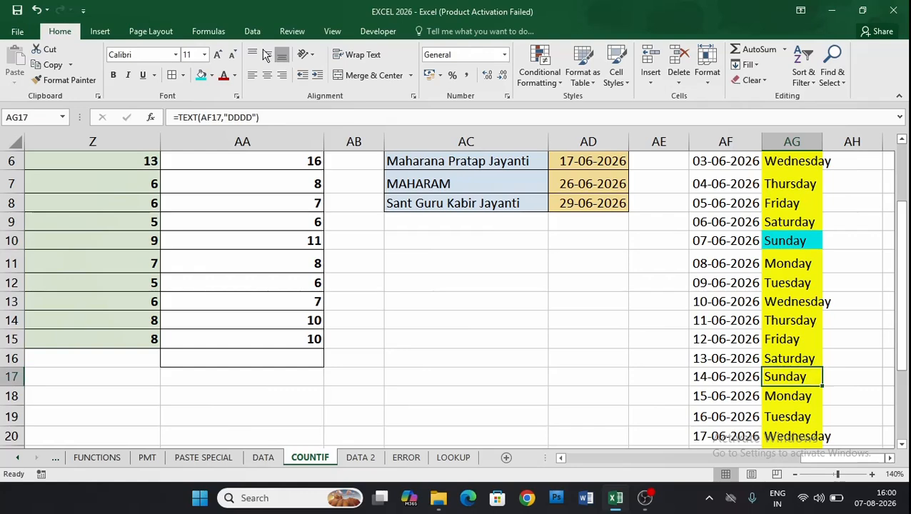
pyautogui.click(202, 75)
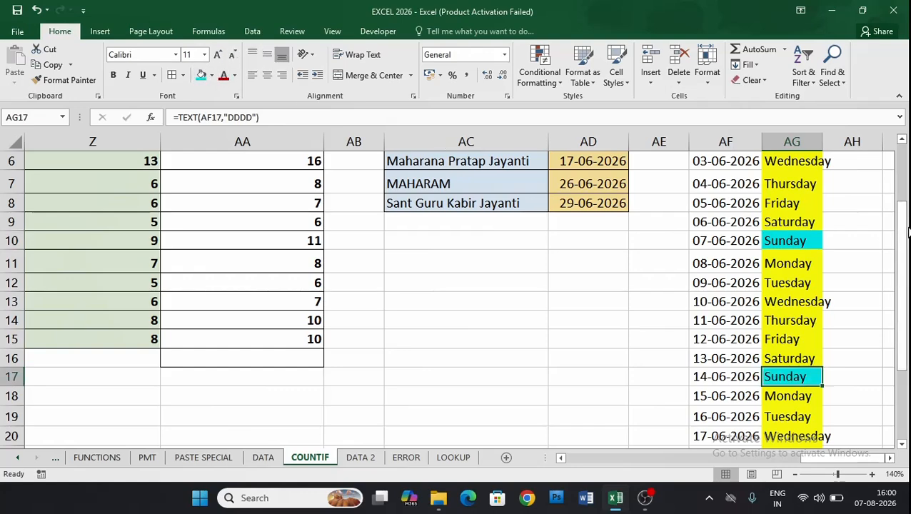
pyautogui.moveTo(906, 232); pyautogui.dragTo(905, 289)
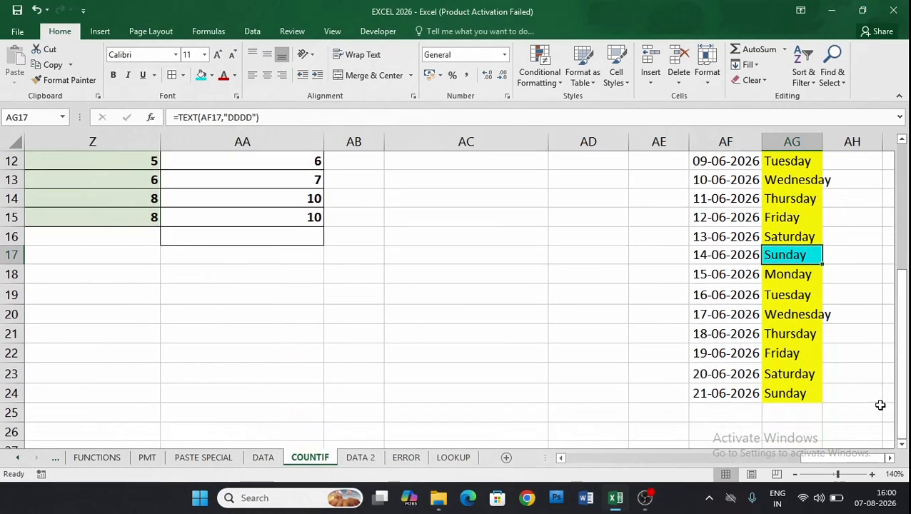
pyautogui.click(788, 394)
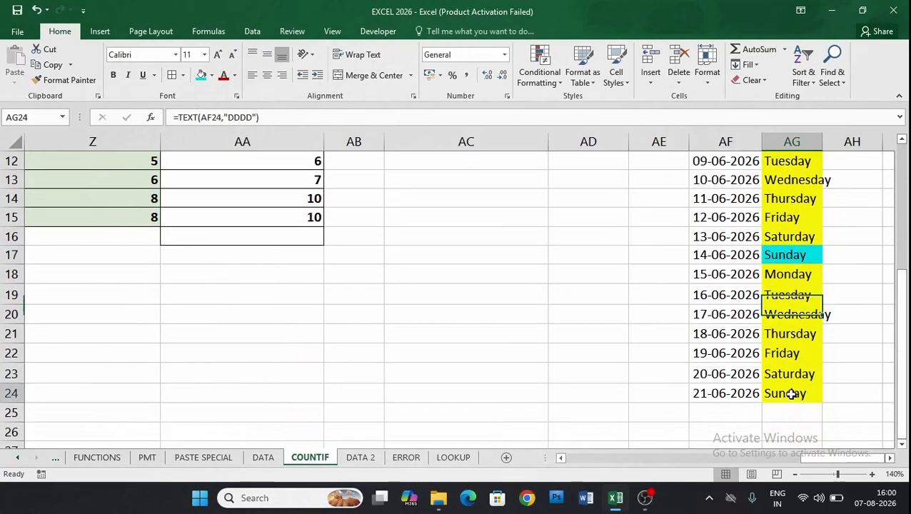
pyautogui.click(202, 76)
# - Mark the 17-06-2026 holiday in the weekday list by filling AG20 with the same turquoise
pyautogui.moveTo(908, 335); pyautogui.dragTo(905, 307)
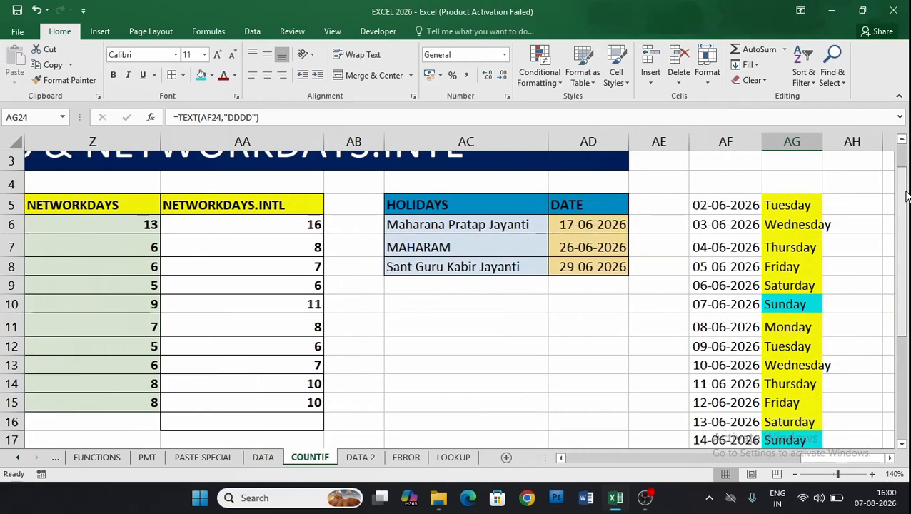
pyautogui.moveTo(902, 193)
pyautogui.mouseDown()
pyautogui.moveTo(908, 307)
pyautogui.moveTo(891, 185)
pyautogui.mouseUp()
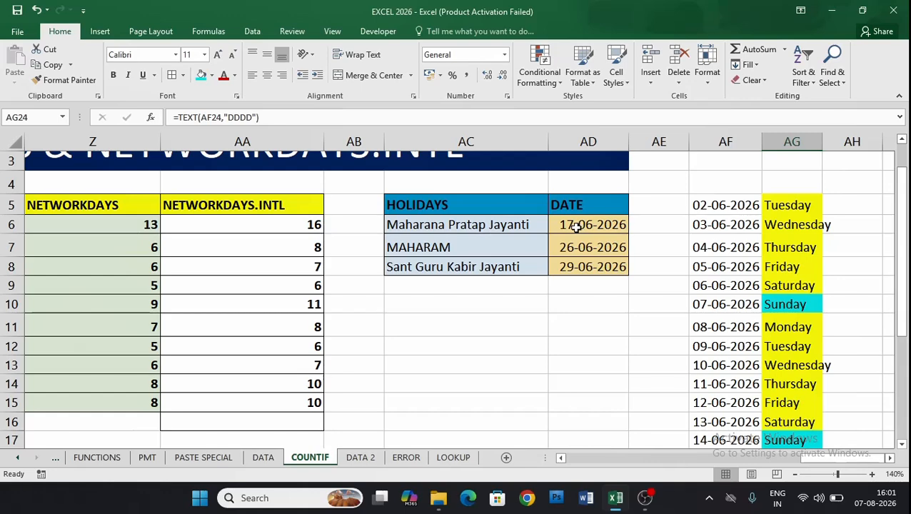
pyautogui.moveTo(904, 222); pyautogui.dragTo(904, 278)
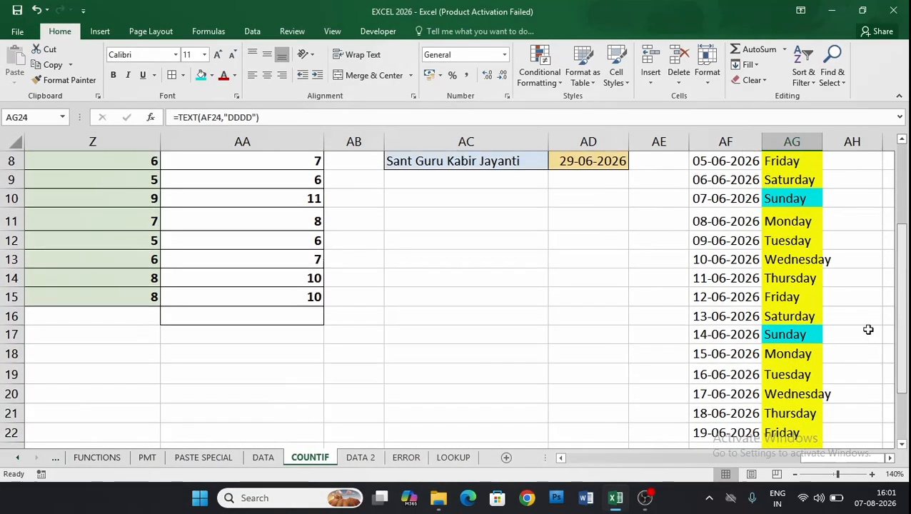
pyautogui.click(772, 394)
pyautogui.click(200, 74)
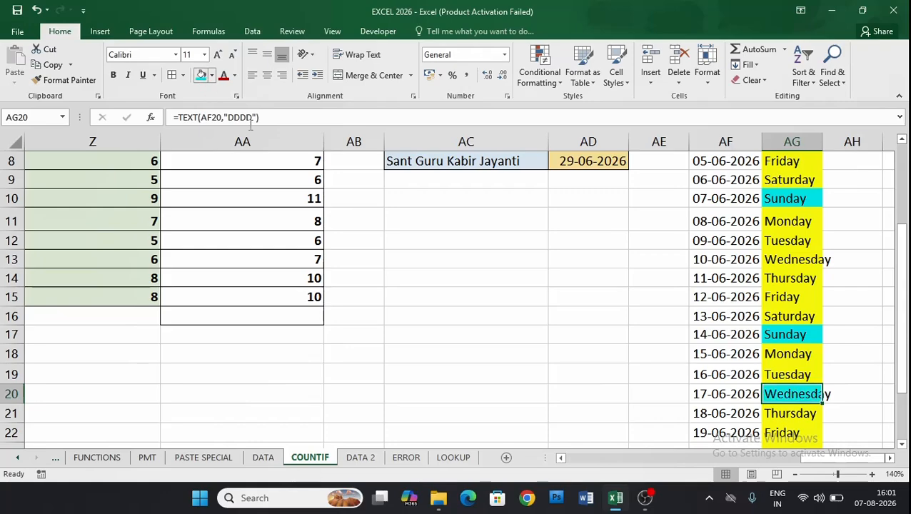
# - Compare the DAYS result in Y6 with the NETWORKDAYS.INTL result in AA6 and review the results table
pyautogui.moveTo(904, 260); pyautogui.dragTo(904, 232)
pyautogui.moveTo(841, 461); pyautogui.dragTo(800, 461)
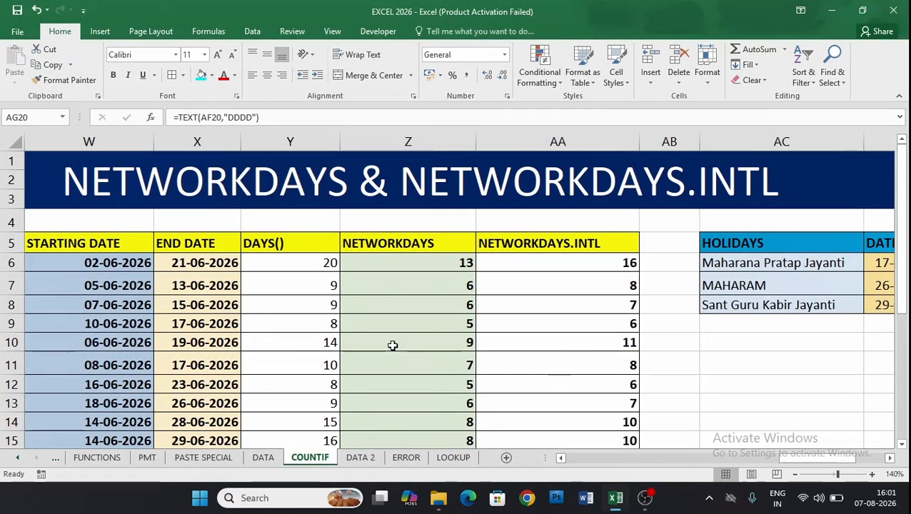
pyautogui.click(298, 264)
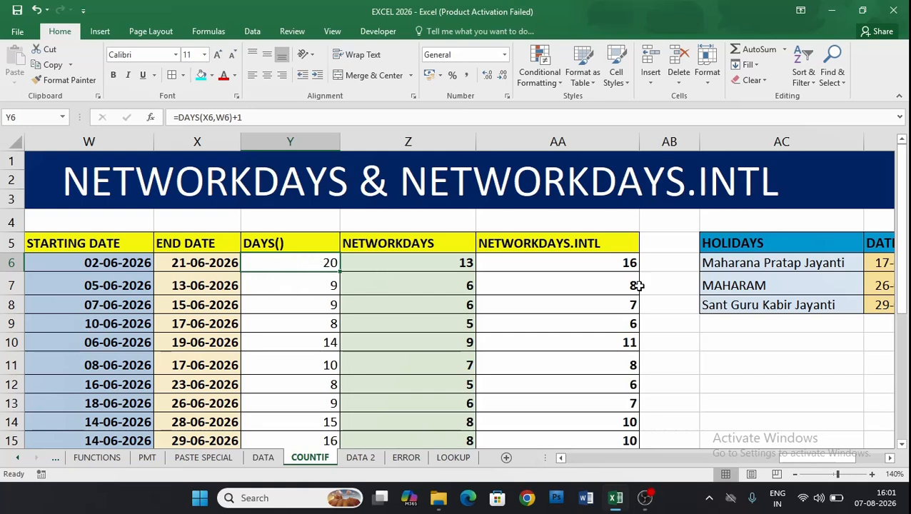
pyautogui.click(624, 262)
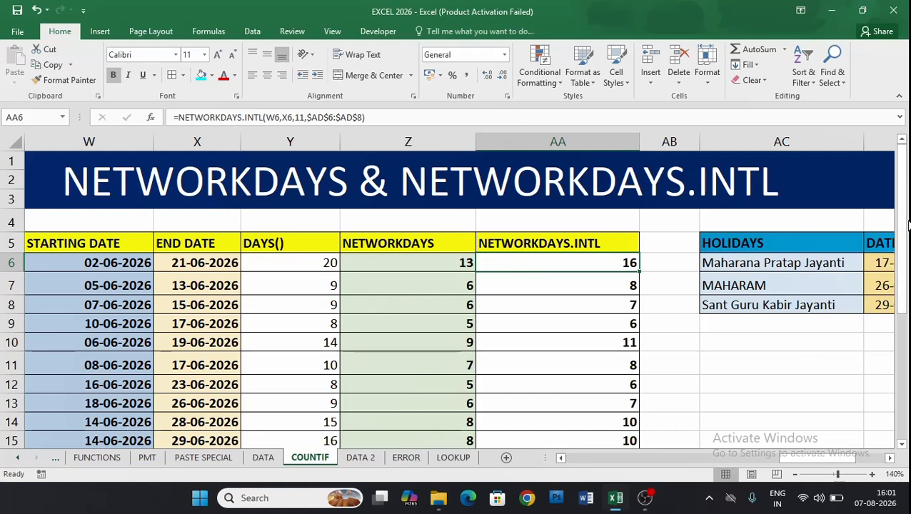
pyautogui.moveTo(901, 221); pyautogui.dragTo(906, 275)
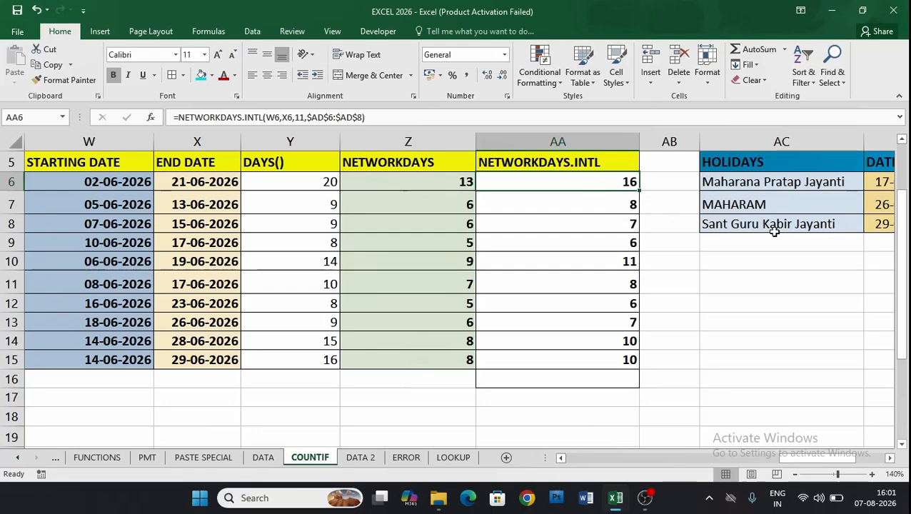
pyautogui.moveTo(903, 225); pyautogui.dragTo(903, 212)
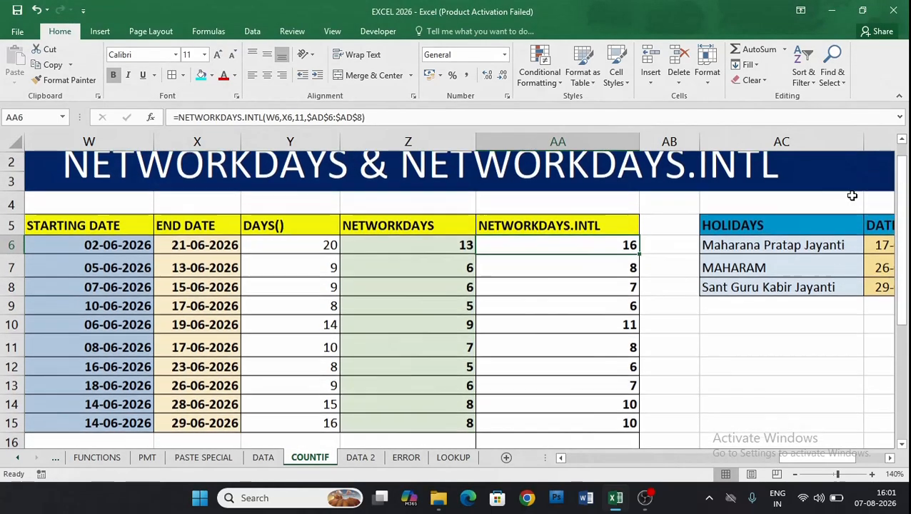